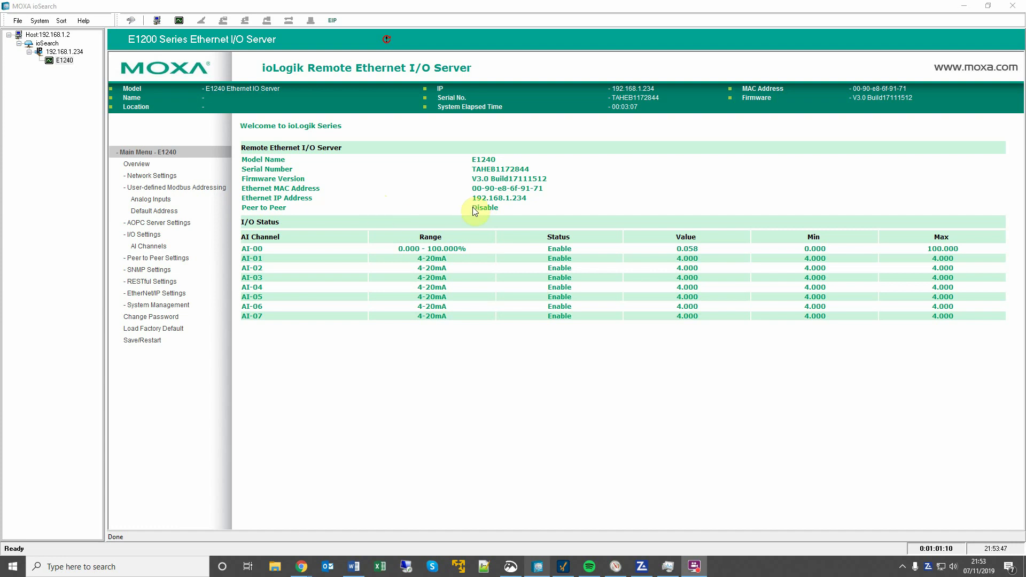
Select the E1240's IP address 192.168.1.234 in the ioSearch overview.
drag(473, 199, 534, 198)
click(534, 198)
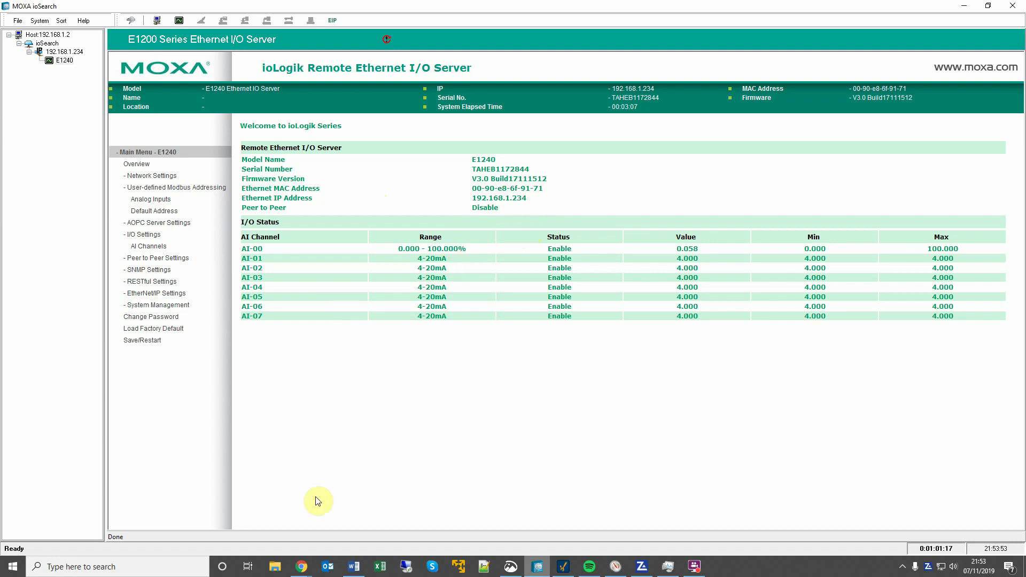
In the Gateway's Devices page, start a new device of type Modbus TCP.
mouse_move(302, 566)
click(255, 527)
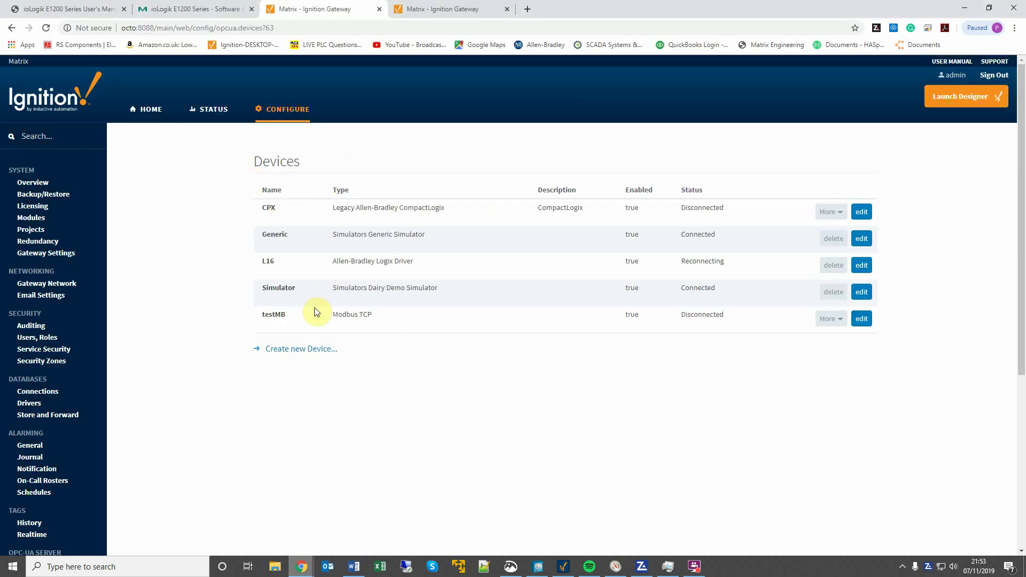
click(299, 349)
scroll(270, 326, down, 6)
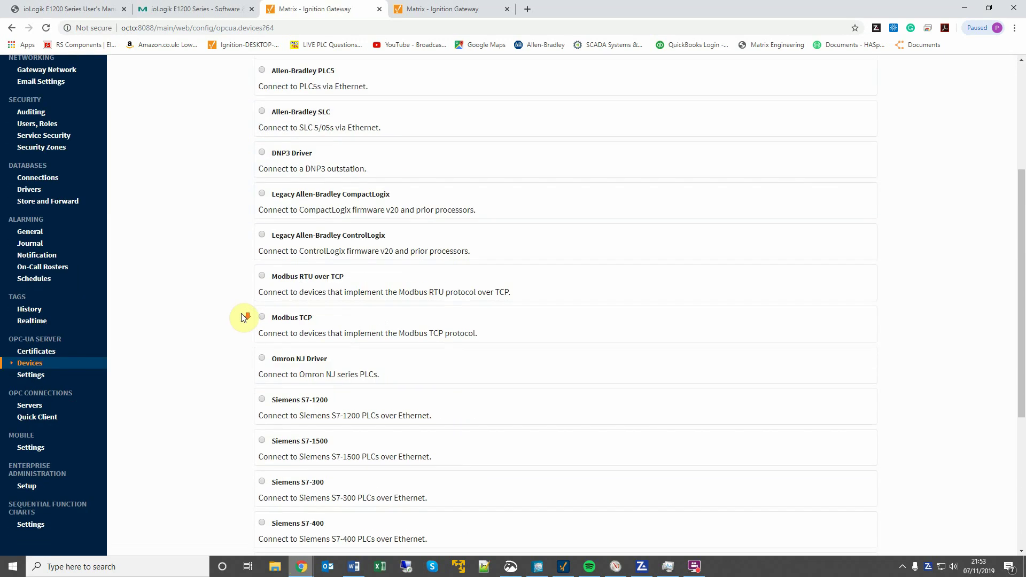
click(289, 215)
scroll(201, 284, down, 3)
click(565, 489)
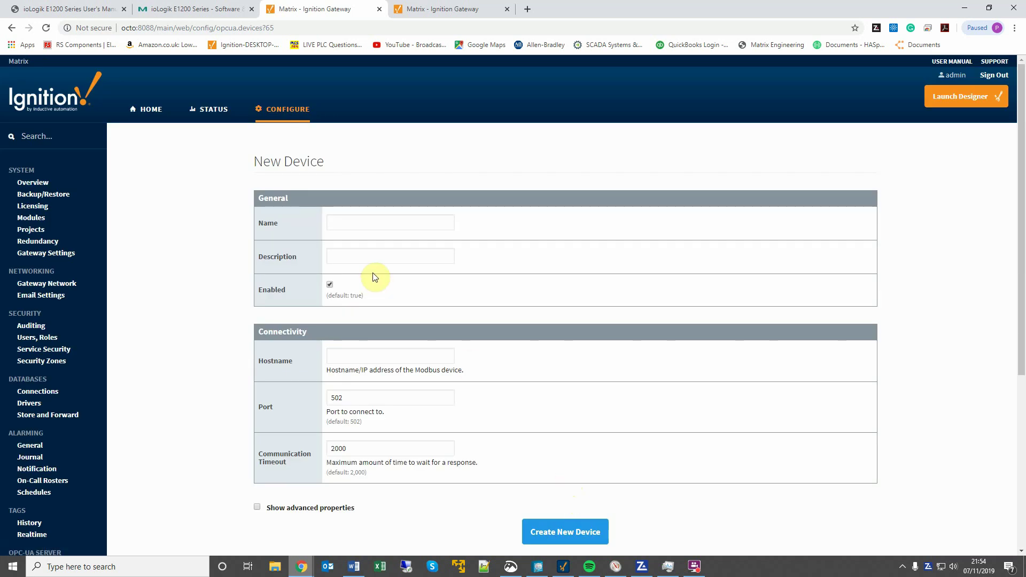
Name the device E1240 with hostname 192.168.1.234 and create it.
click(373, 222)
click(361, 321)
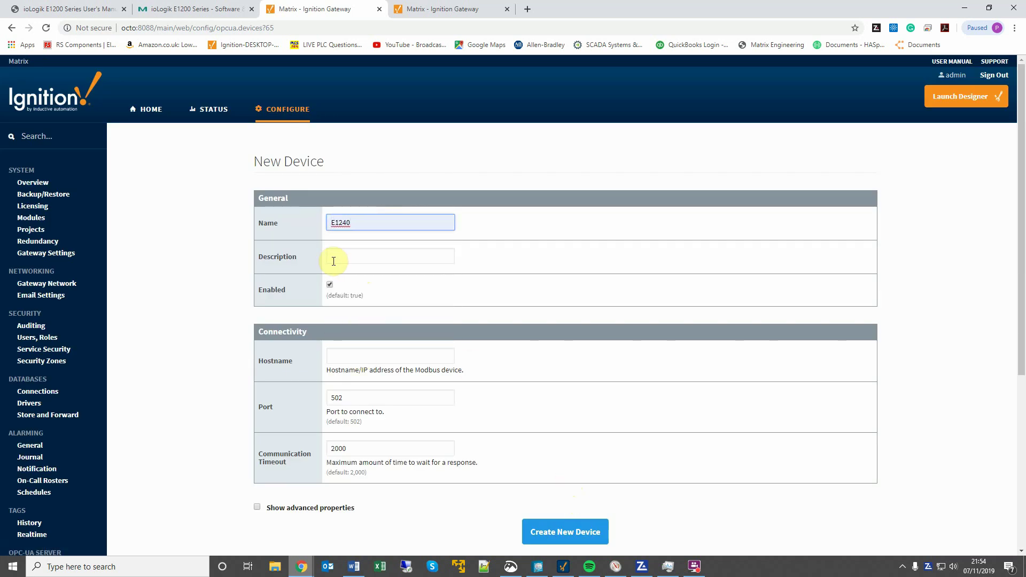
click(354, 355)
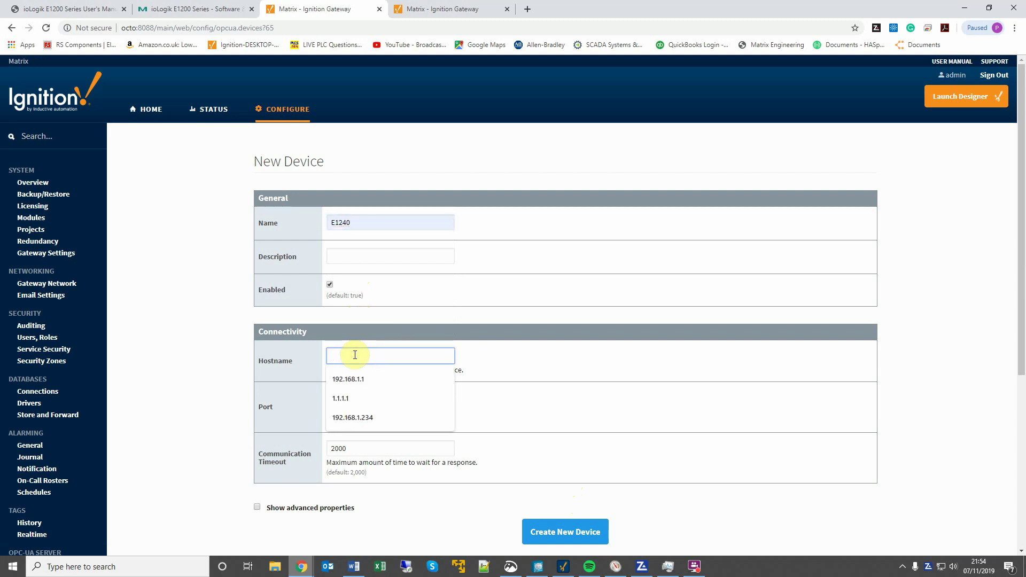
key(Down)
key(Down)
key(Down)
key(Return)
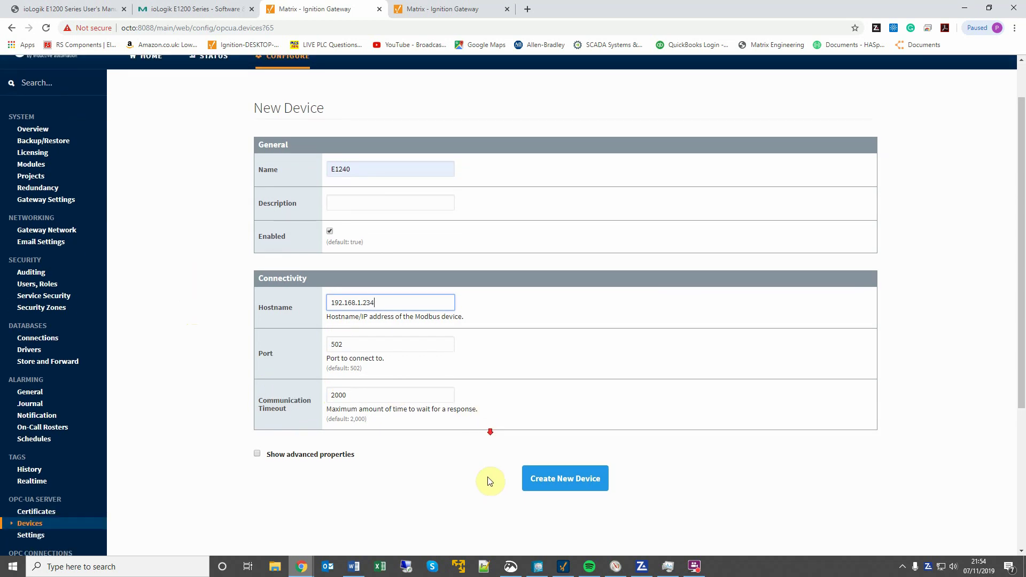
click(537, 532)
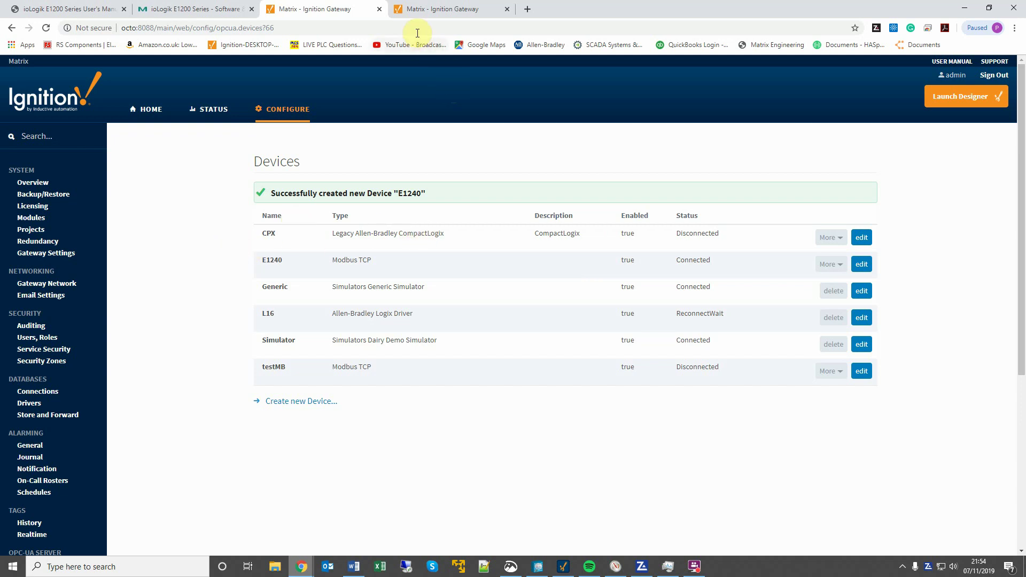
Open the E1240 device's address configuration from its More menu.
click(415, 10)
scroll(179, 191, down, 5)
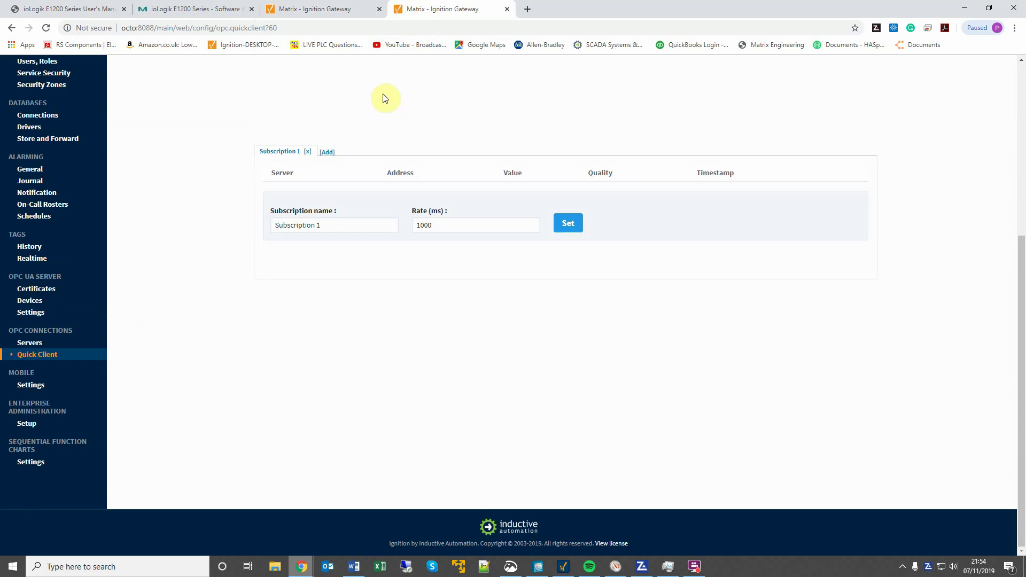
click(350, 9)
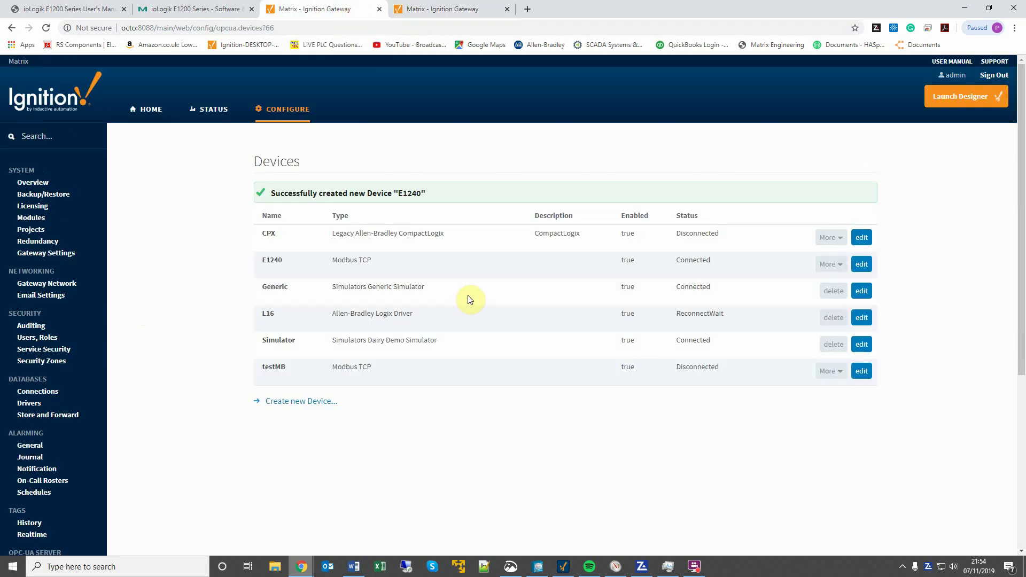
click(831, 265)
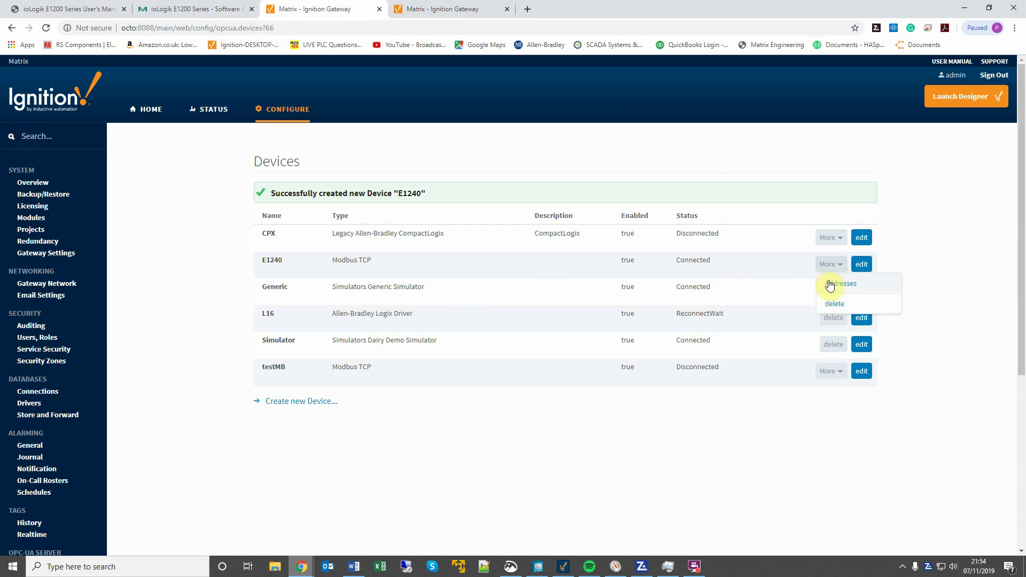
click(829, 284)
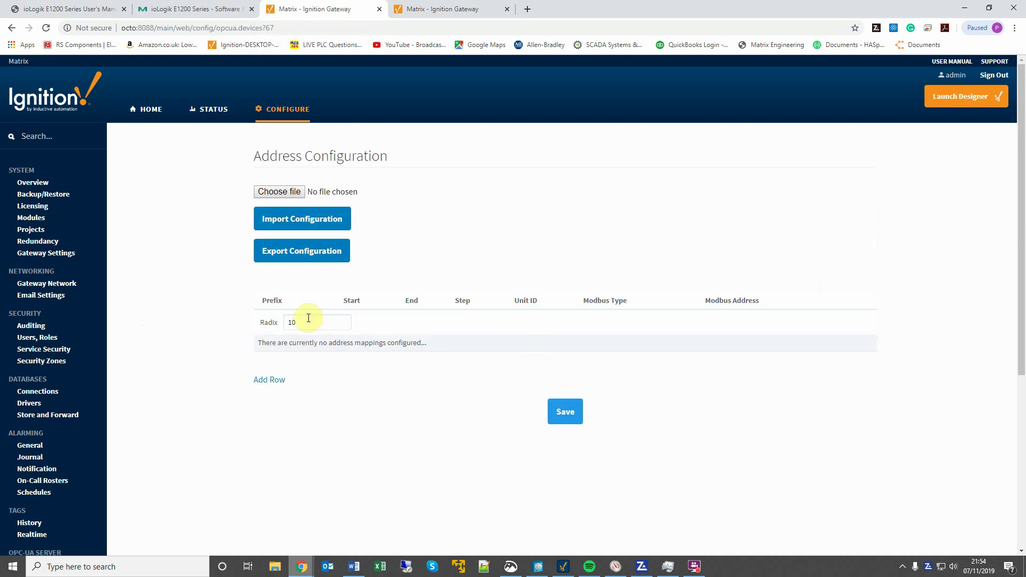
Add a mapping row with prefix MB_AI_, start 0 and end 0.
click(268, 380)
click(273, 322)
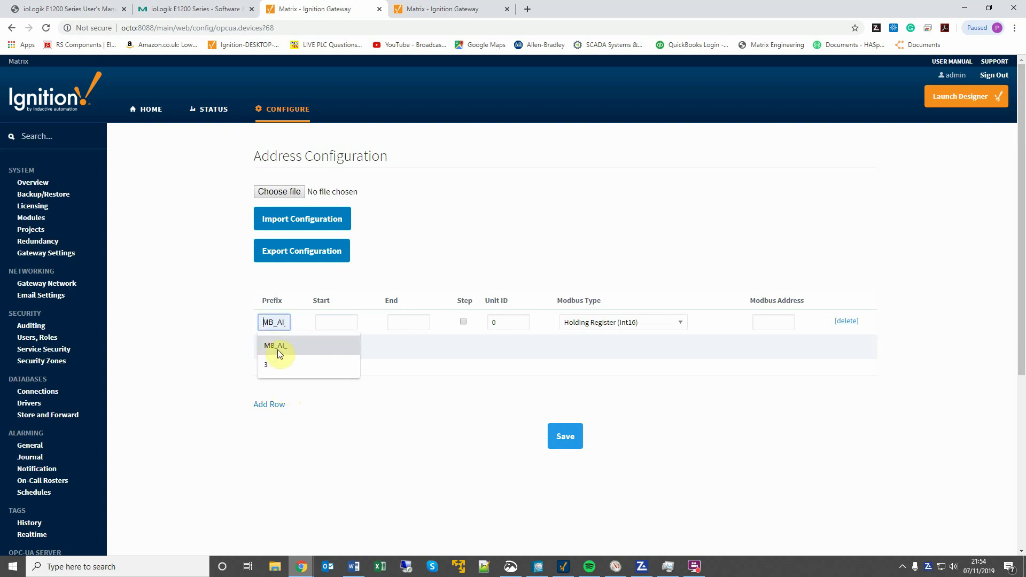
click(277, 349)
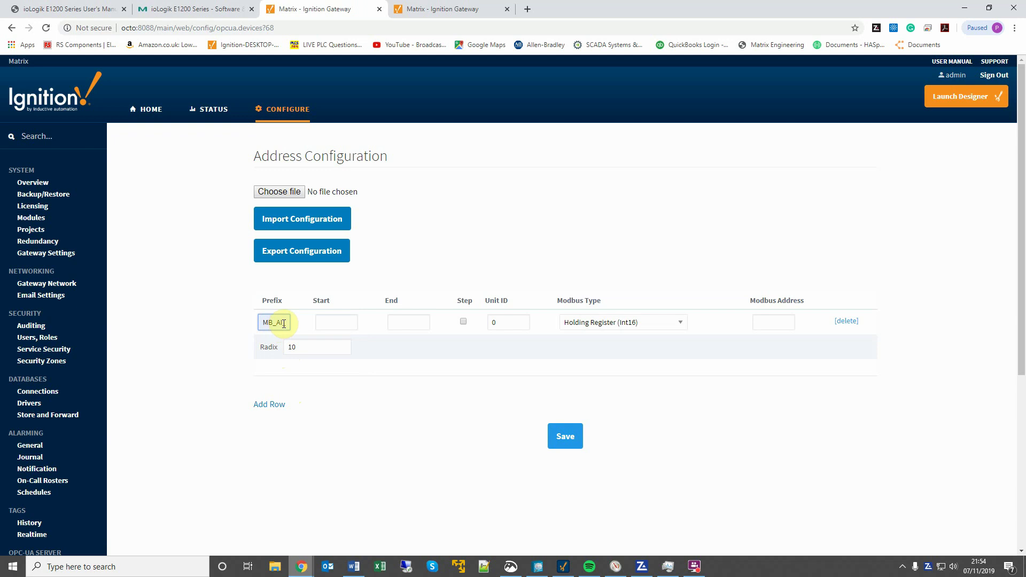
click(331, 322)
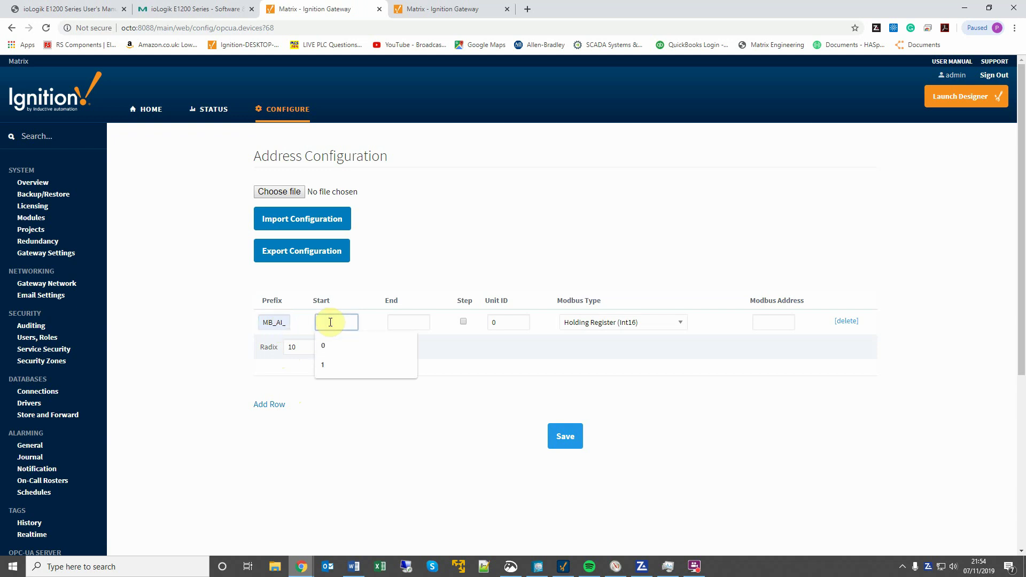
text(0)
click(409, 322)
text(0)
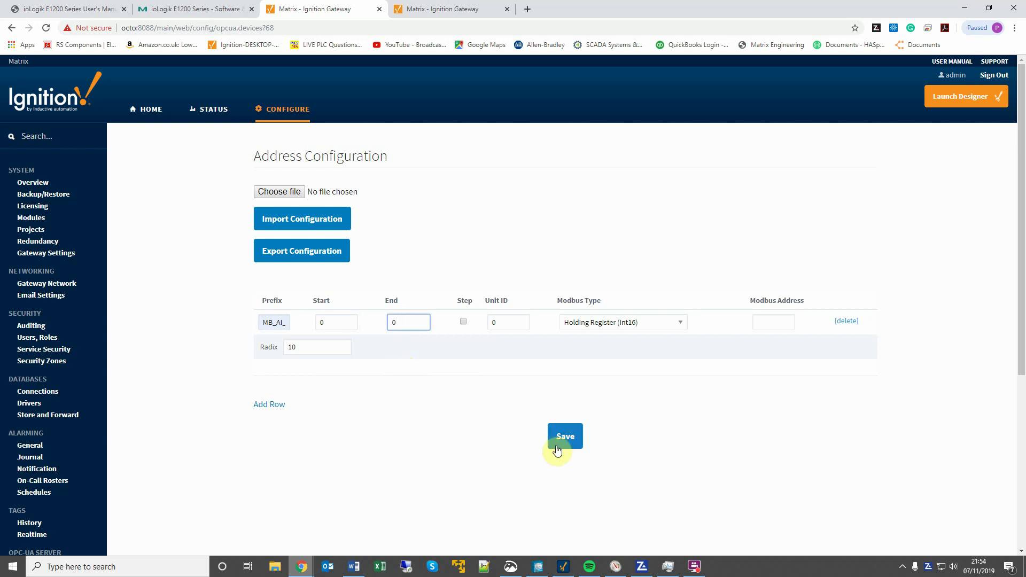
click(534, 564)
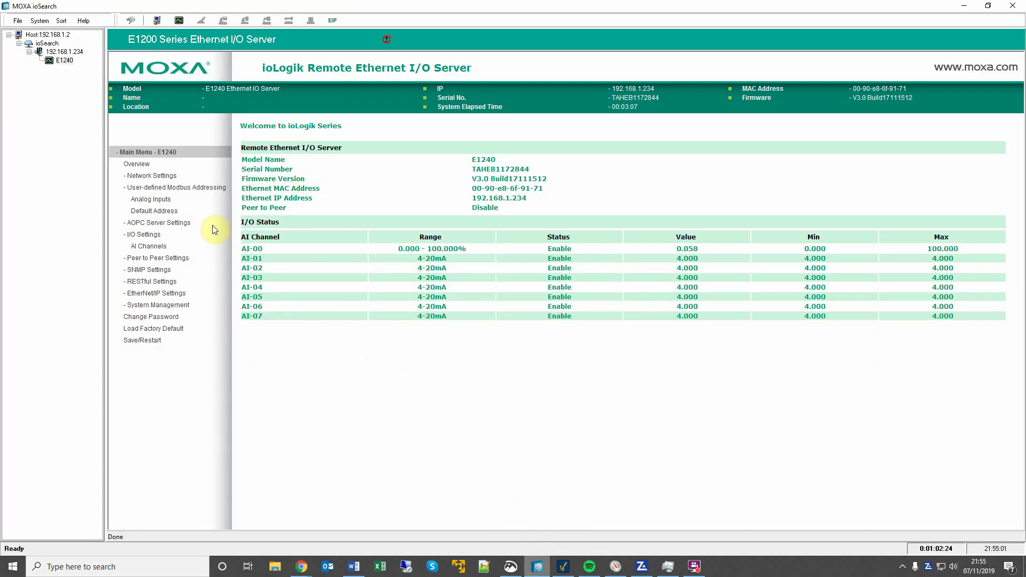
click(160, 212)
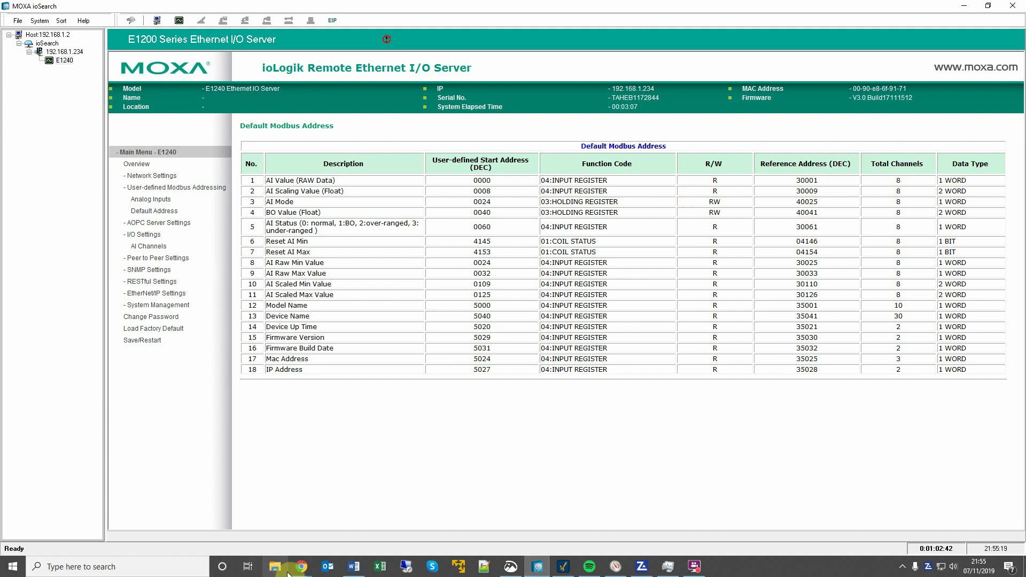
Give the MB_AI_ row type Input Register (Float), Modbus address 9, and save the mapping.
mouse_move(292, 572)
click(249, 523)
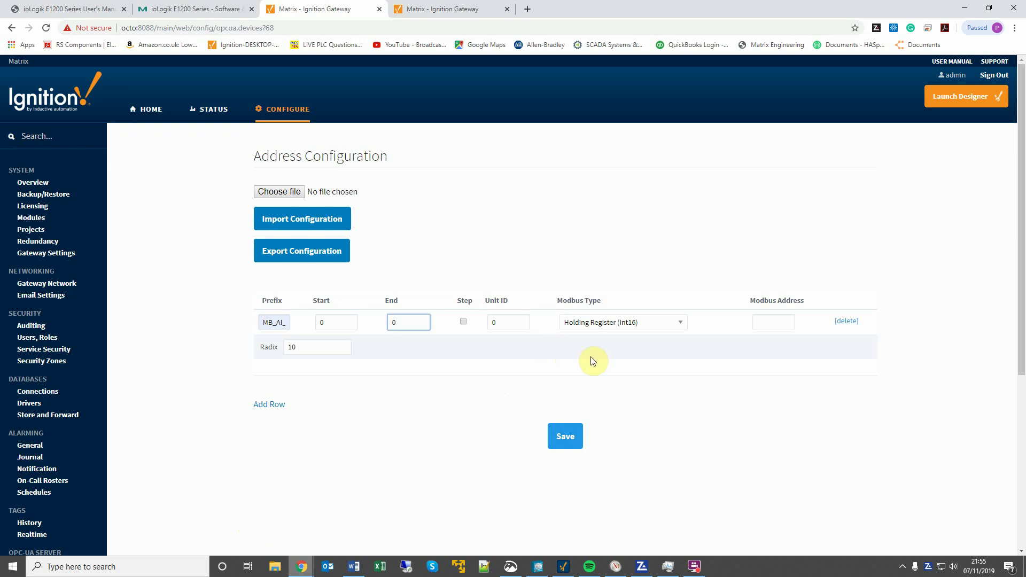
click(622, 323)
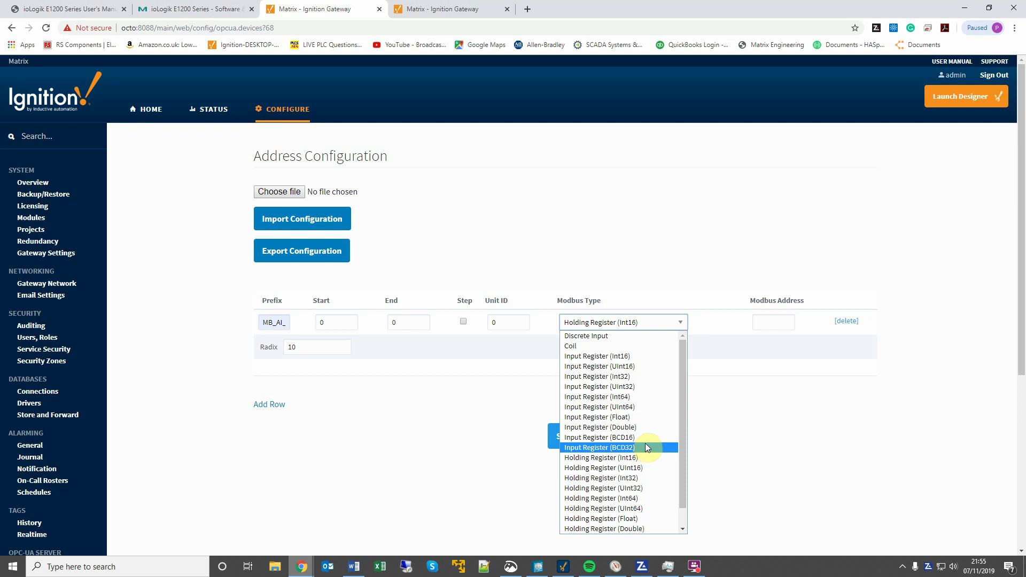
click(637, 417)
click(768, 323)
click(719, 354)
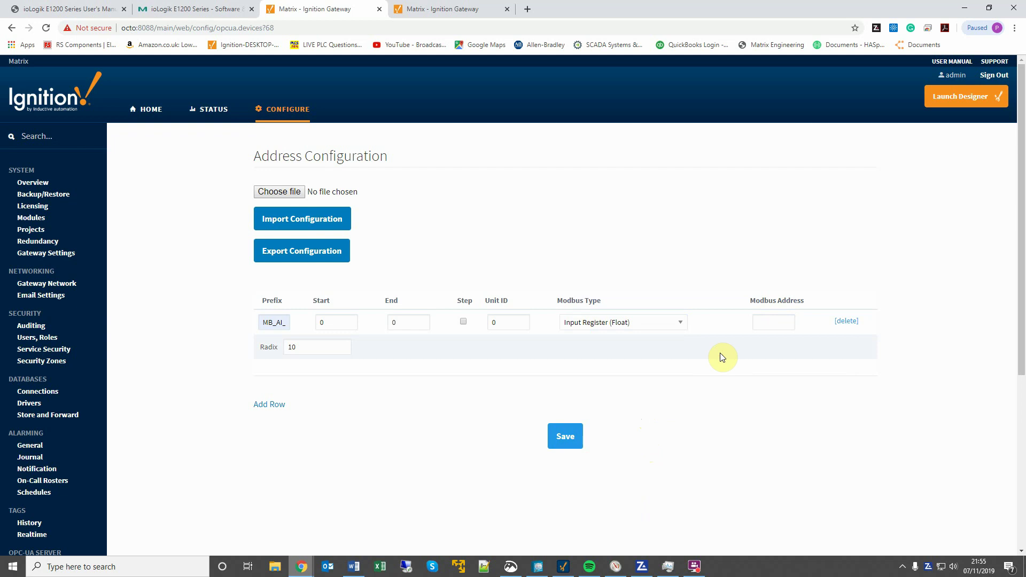
click(759, 324)
text(9)
click(562, 434)
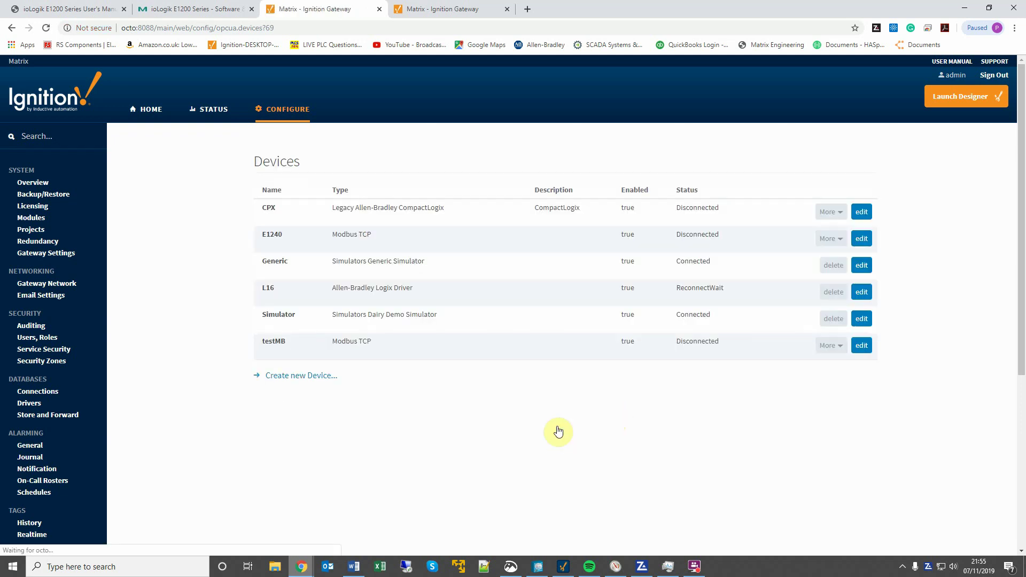
Reopen E1240's address configuration and add a second row: prefix MB_US_, start 0, end 0.
click(824, 239)
click(834, 258)
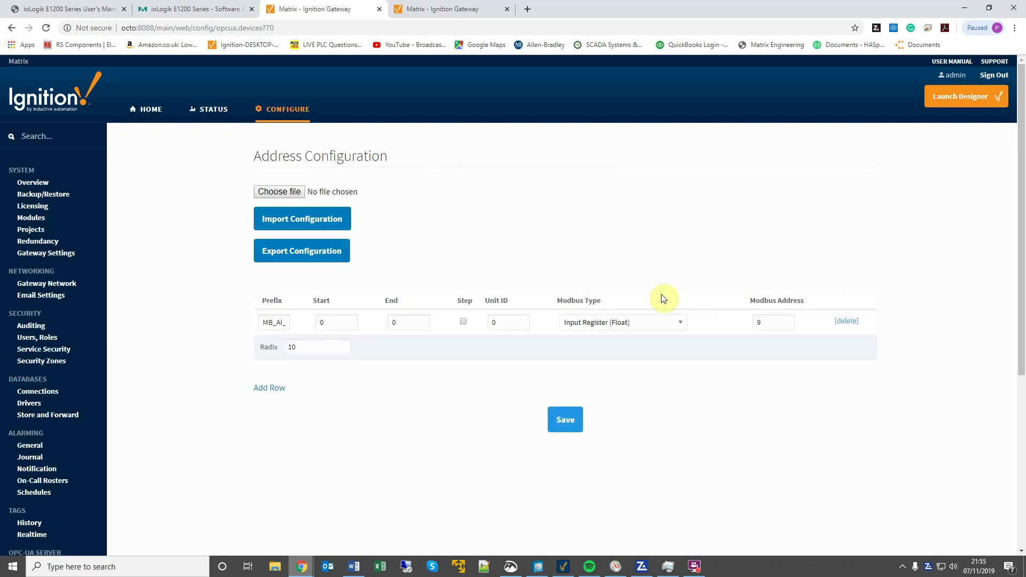
click(278, 388)
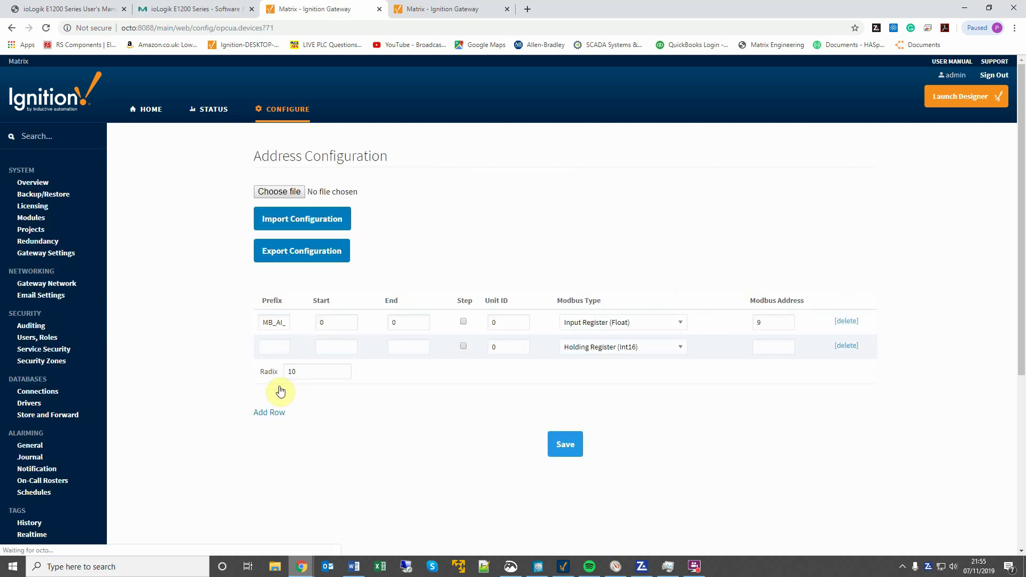
click(275, 345)
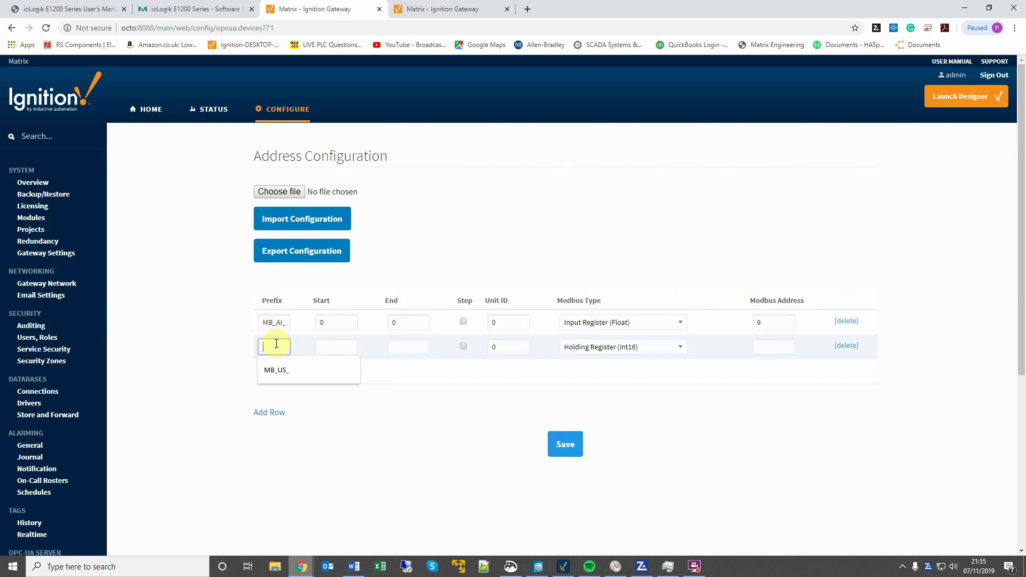
click(277, 369)
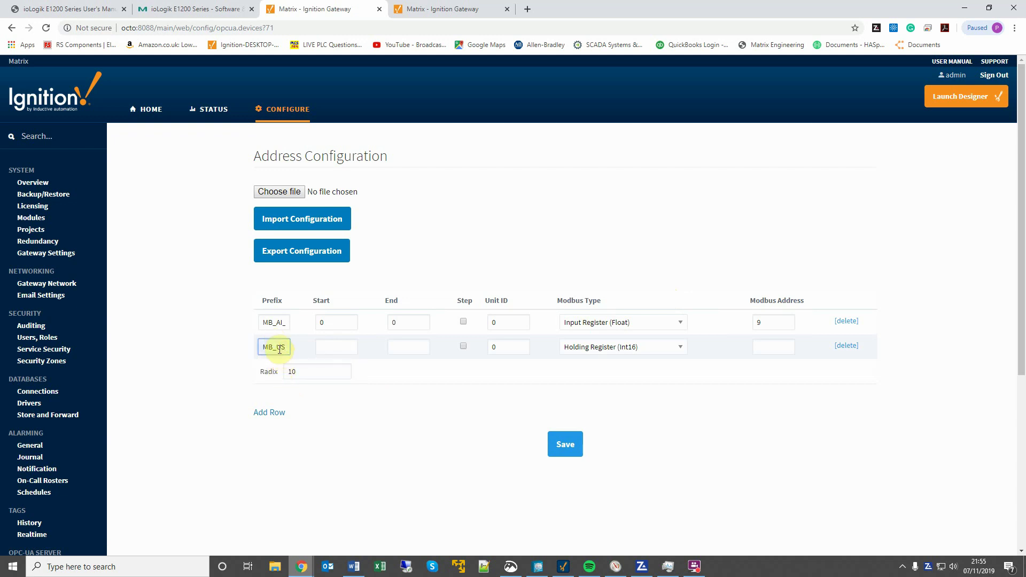
click(332, 344)
text(0)
click(422, 345)
text(0)
click(408, 402)
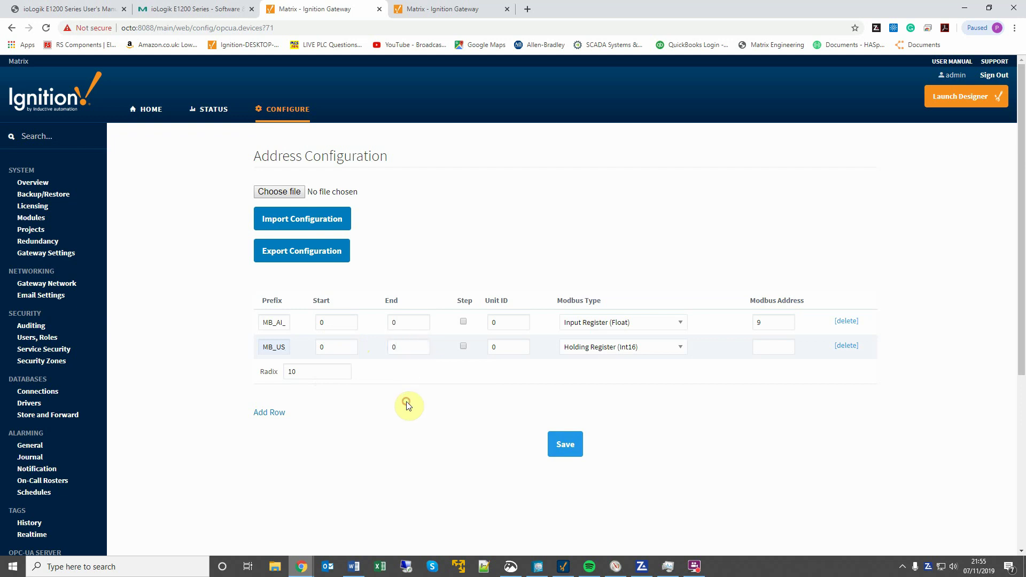
Set the MB_US_ row to Holding Register (UInt16) at Modbus address 1.
click(617, 352)
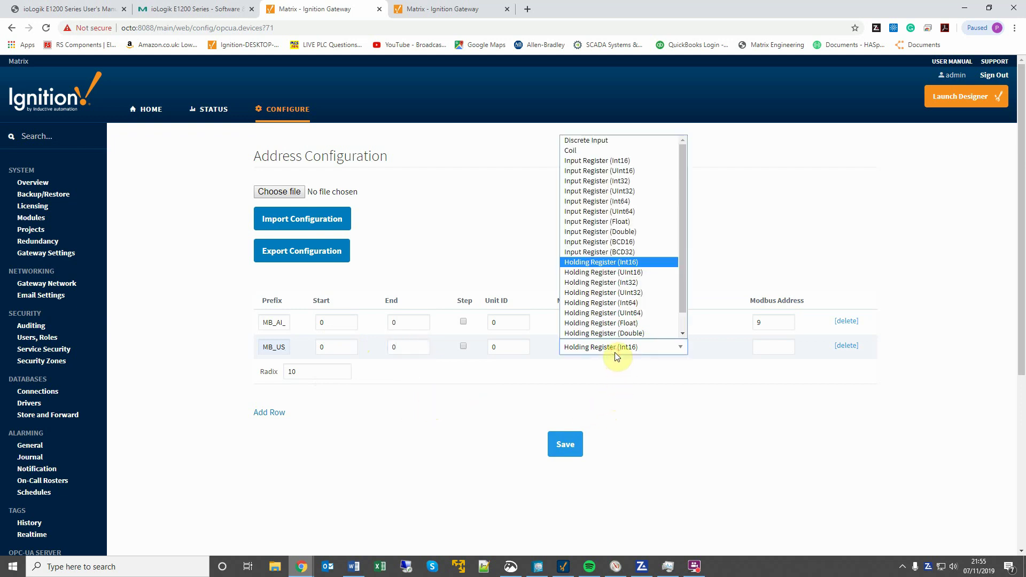
click(626, 273)
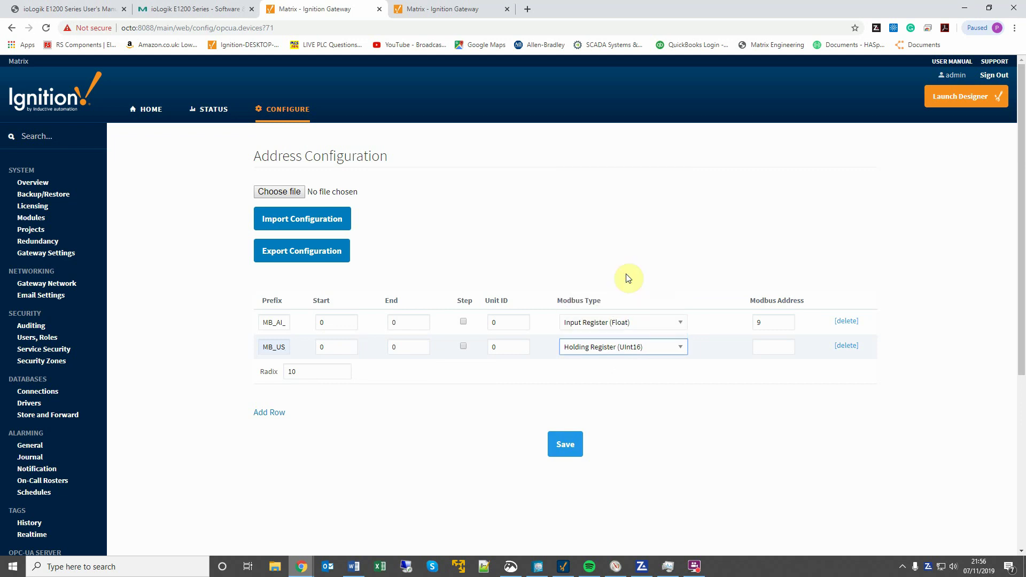
click(758, 347)
text(1)
click(717, 384)
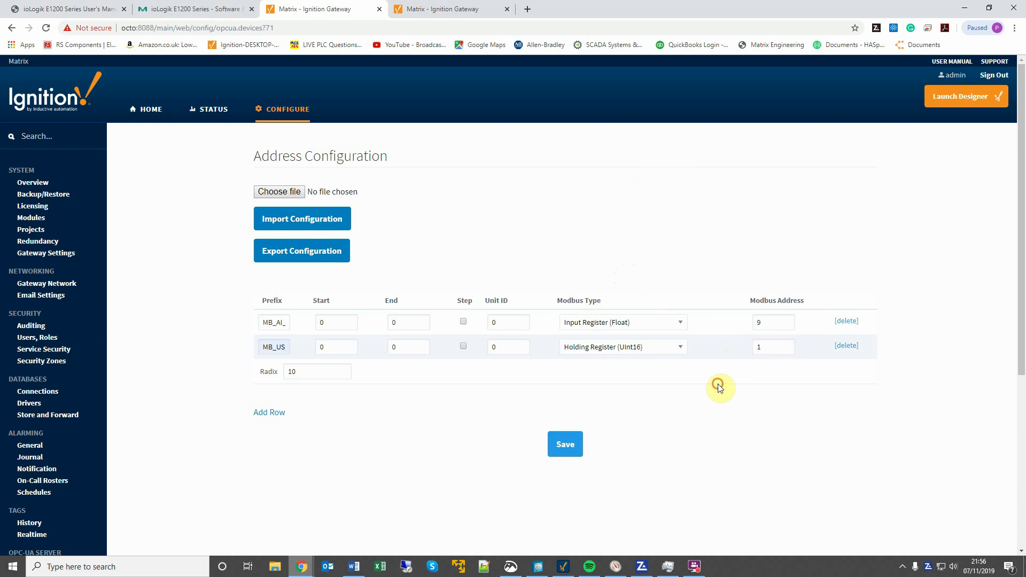
Bring up MOXA ioSearch to review the E1240's Default Modbus Address table.
click(539, 570)
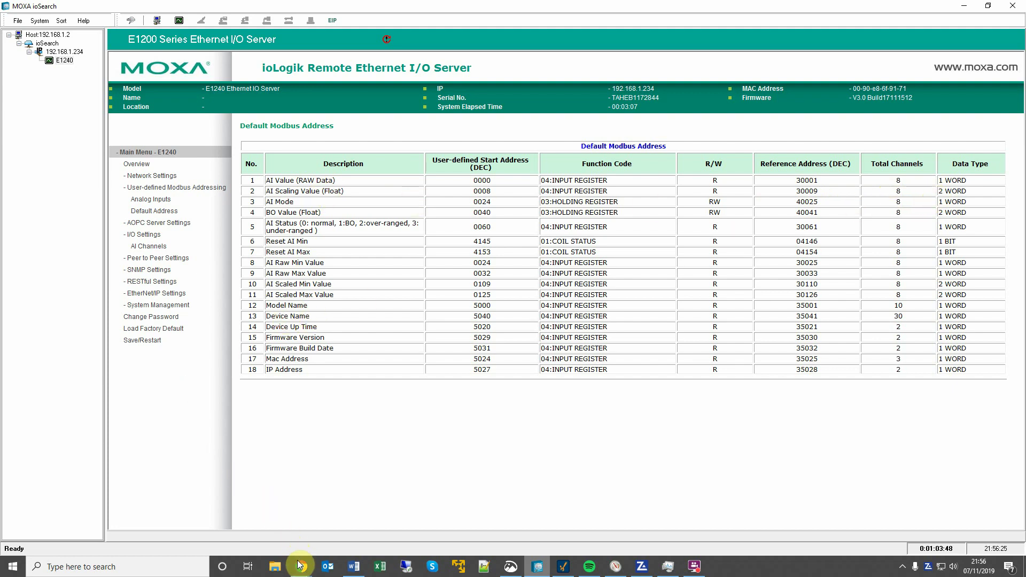
Save the E1240 address configuration and open the OPC Quick Client page.
mouse_move(299, 565)
click(271, 530)
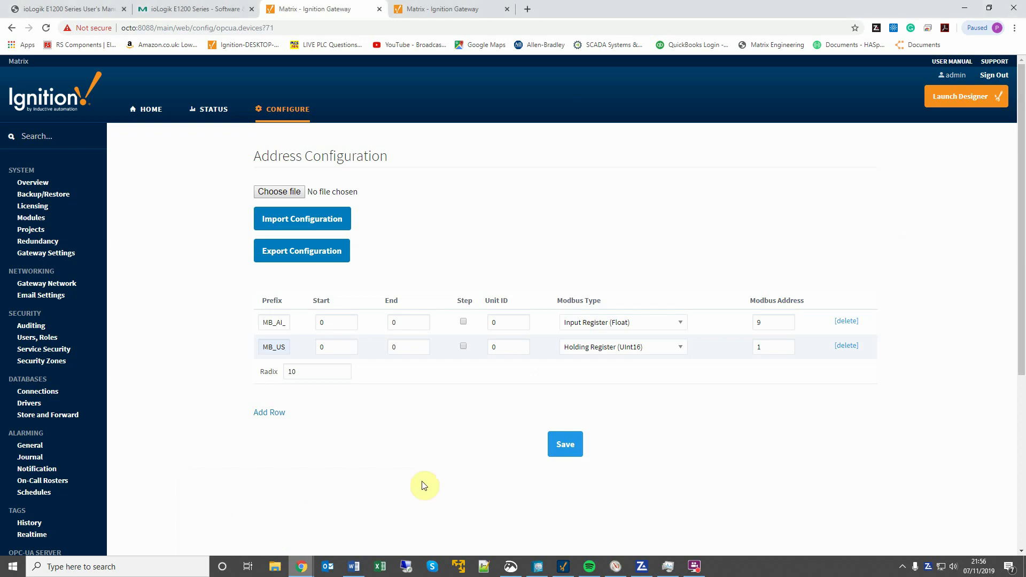
click(566, 444)
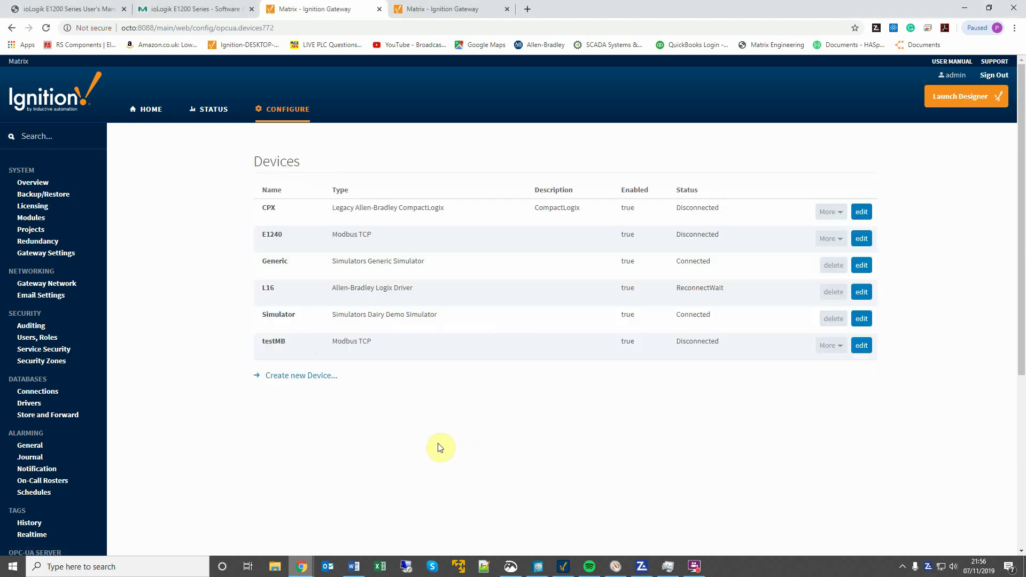
click(412, 10)
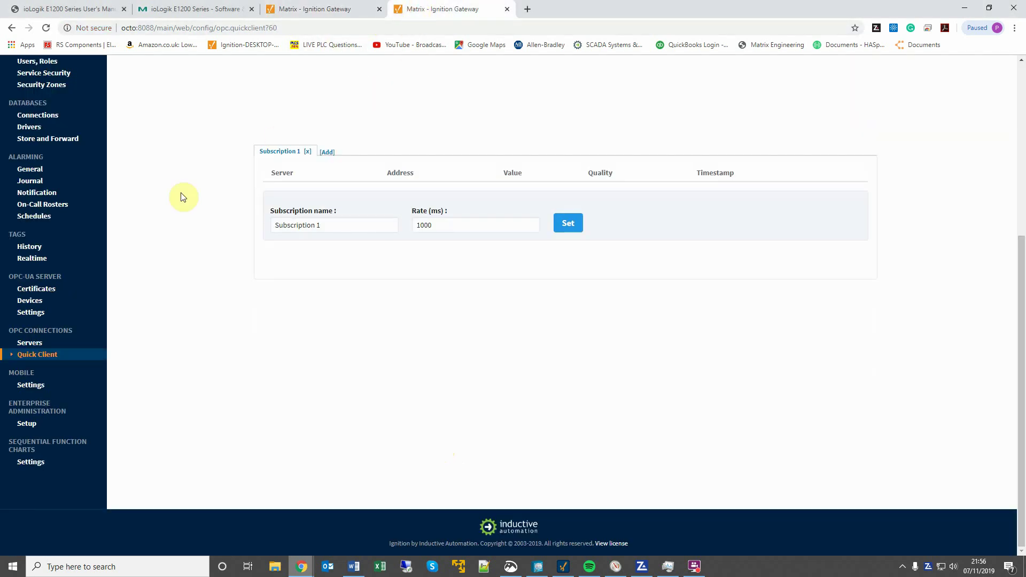
scroll(188, 264, up, 4)
scroll(206, 193, down, 4)
click(58, 361)
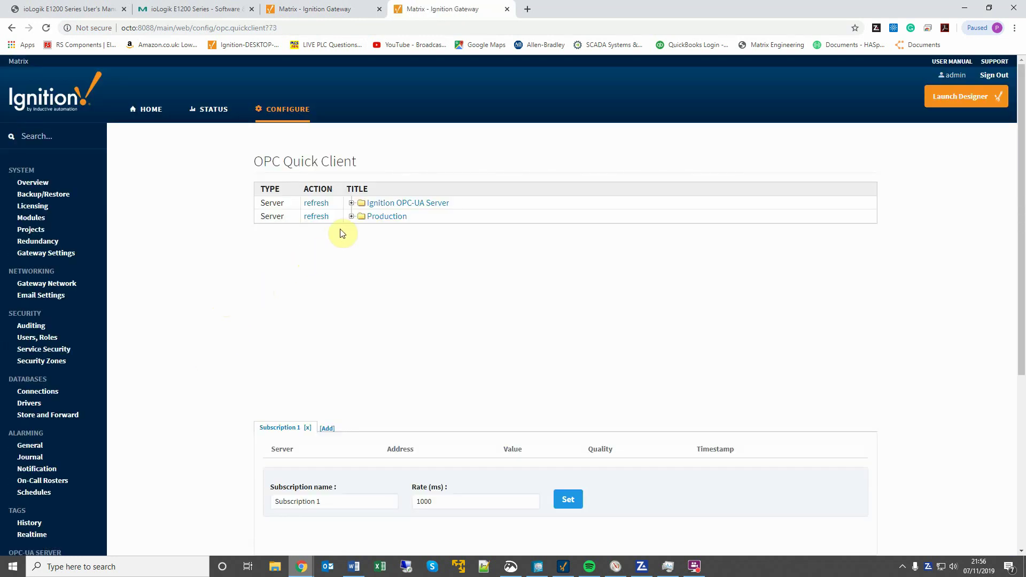
Expand Ignition OPC-UA Server > Devices > [E1240] > UnitId 0 > MB_AI_0-MB_AI_0.
click(351, 204)
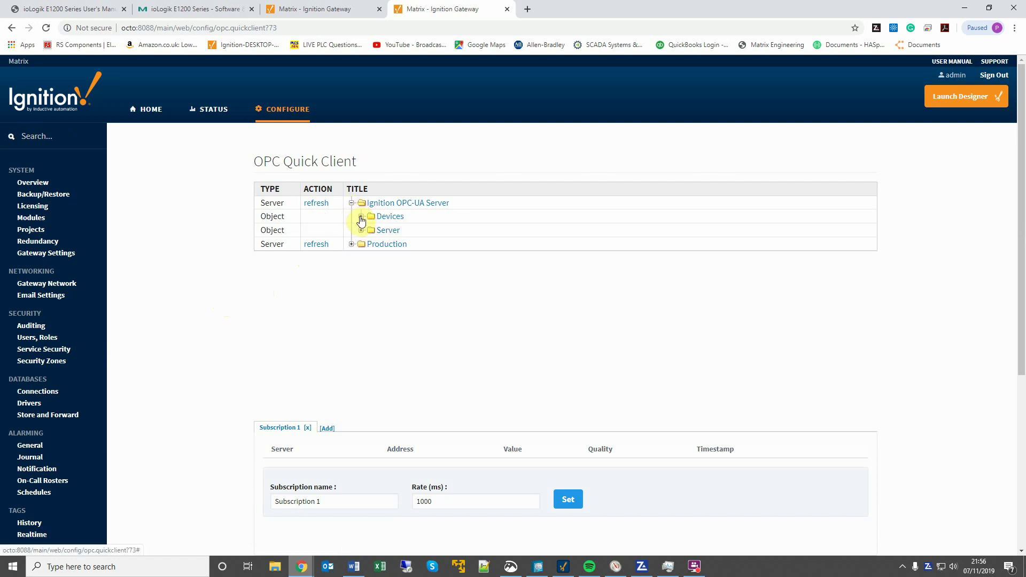
click(360, 217)
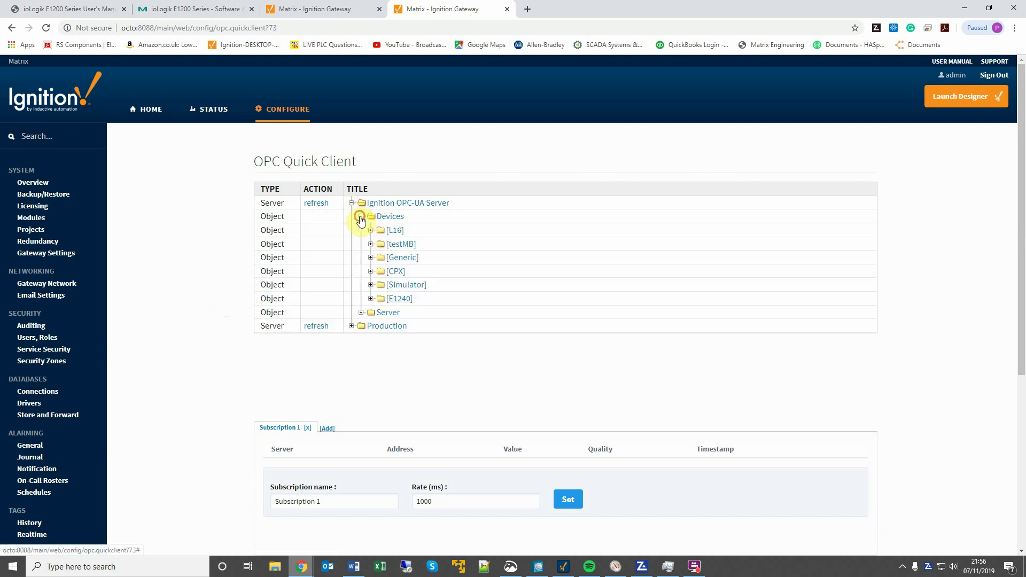
click(370, 298)
click(380, 312)
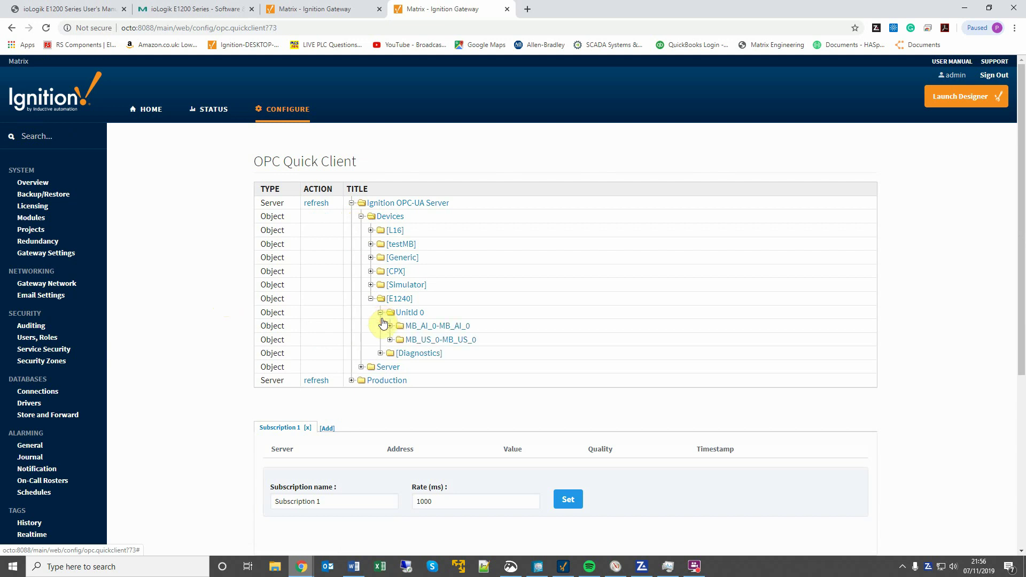
click(390, 326)
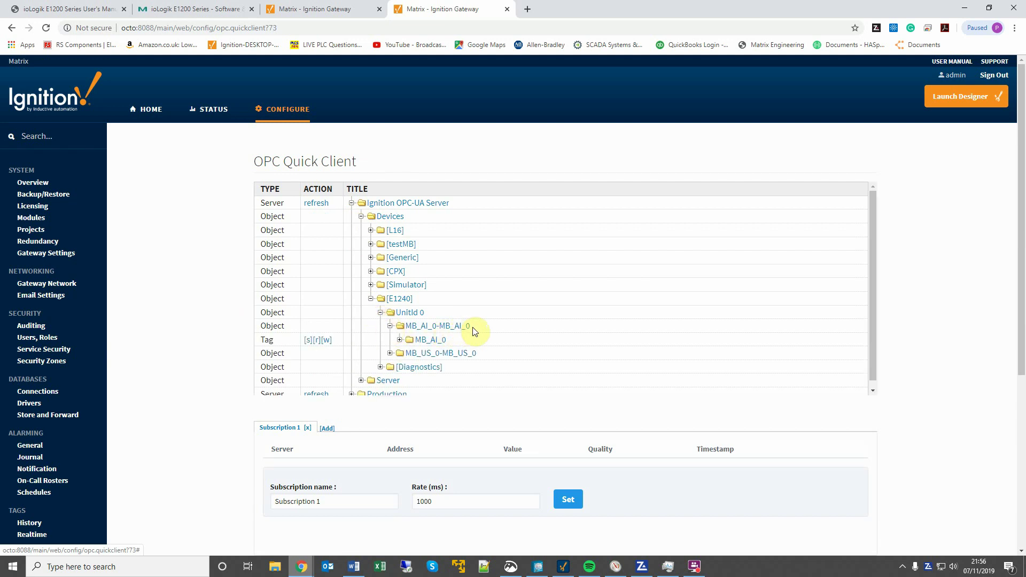
Subscribe to the MB_AI_0 tag, then expand MB_US_0-MB_US_0 and subscribe to MB_US_0.
click(307, 341)
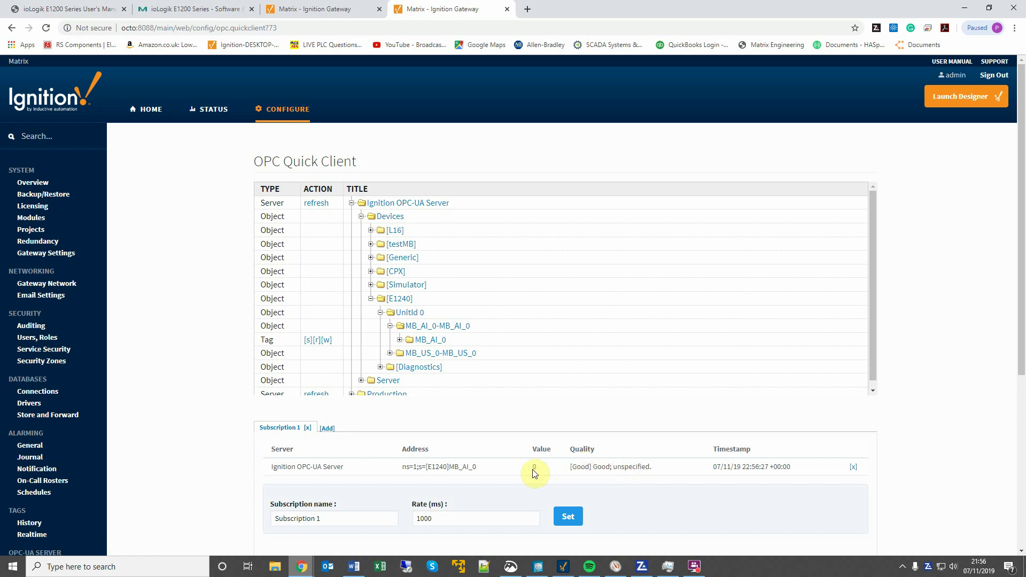
click(390, 353)
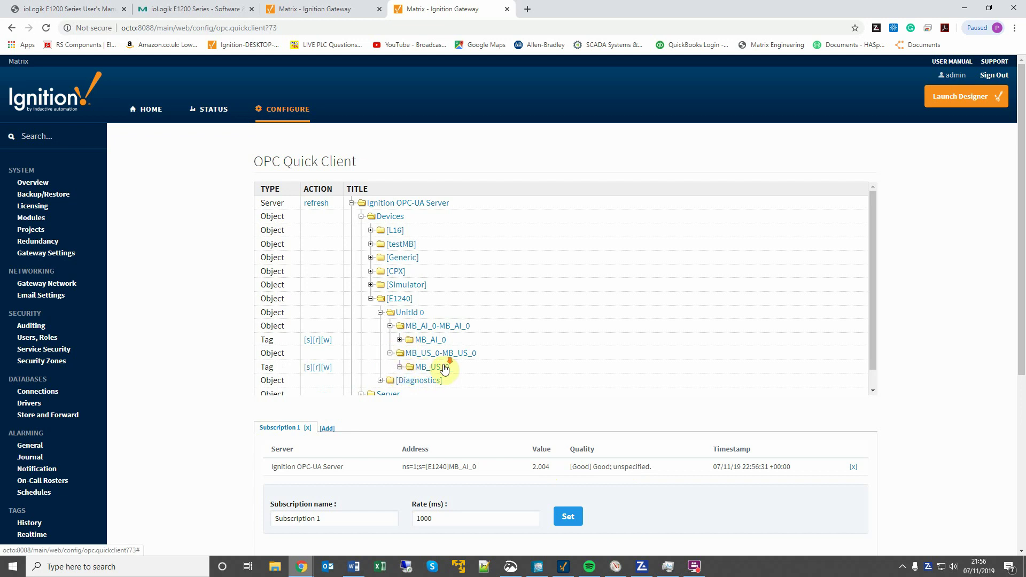
scroll(443, 369, down, 1)
click(308, 348)
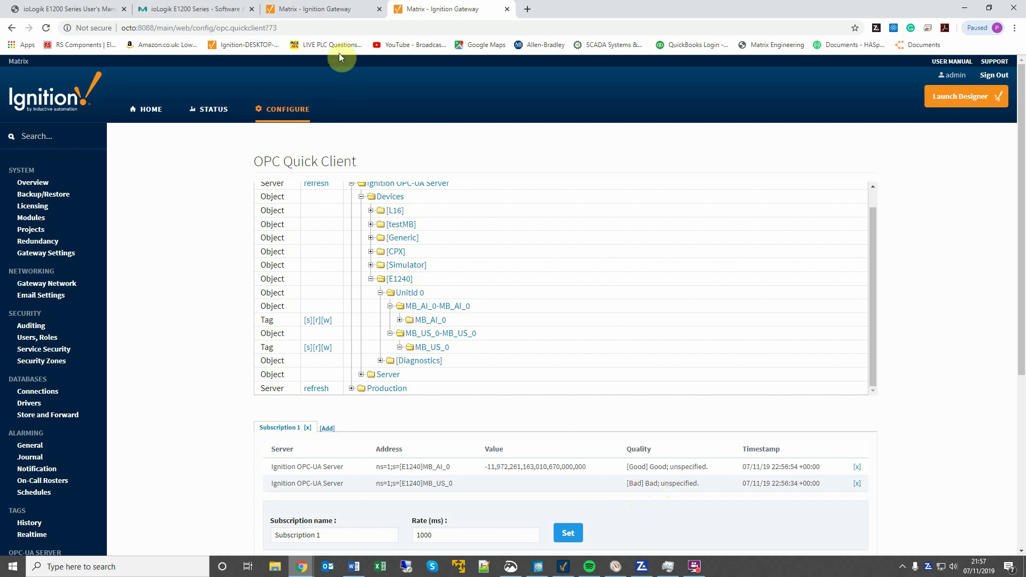
Edit E1240, tick Reverse Word Order under advanced properties, and save the changes.
click(334, 10)
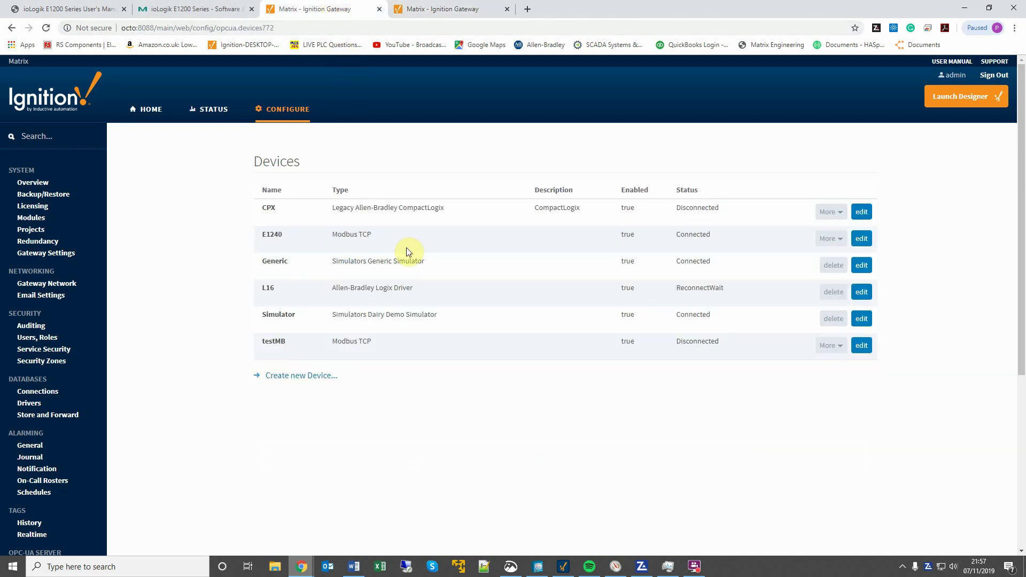
click(860, 240)
scroll(188, 283, down, 2)
scroll(188, 284, down, 3)
click(258, 241)
scroll(190, 302, down, 5)
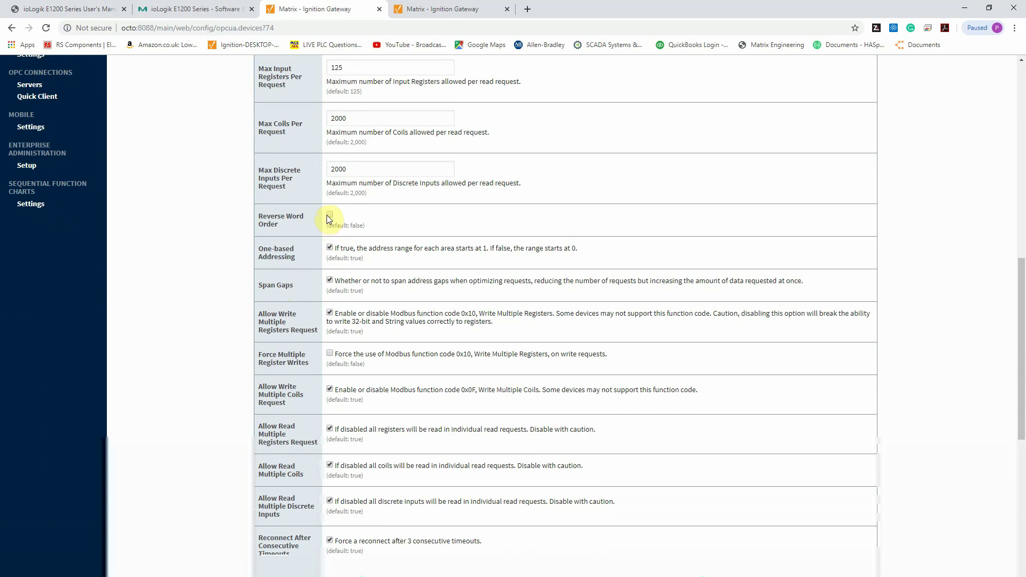
click(329, 215)
scroll(206, 267, down, 5)
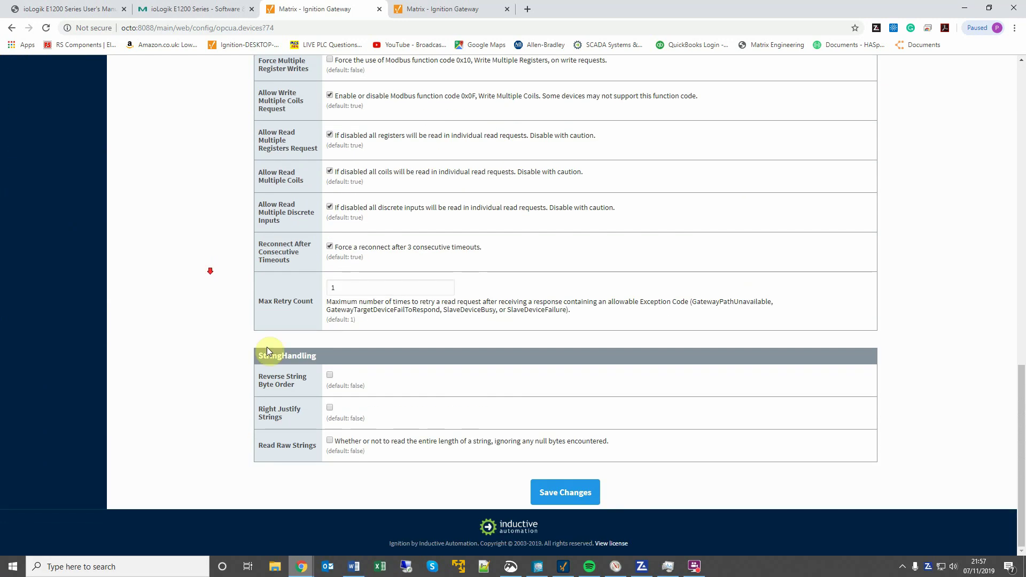
click(553, 496)
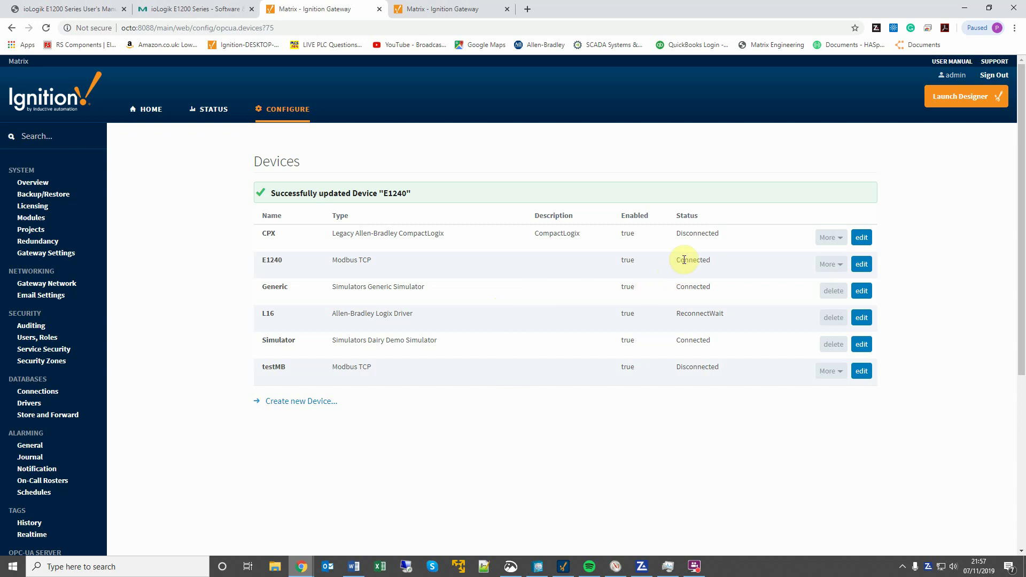
In the Quick Client, read MB_US_0 once and watch MB_AI_0's subscribed value (25.052).
click(416, 11)
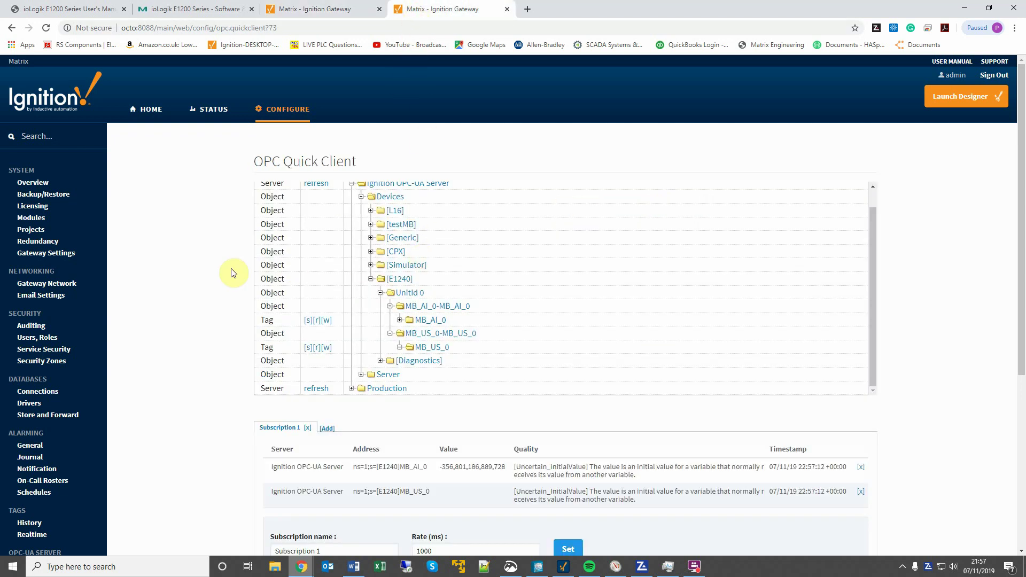
scroll(222, 283, down, 1)
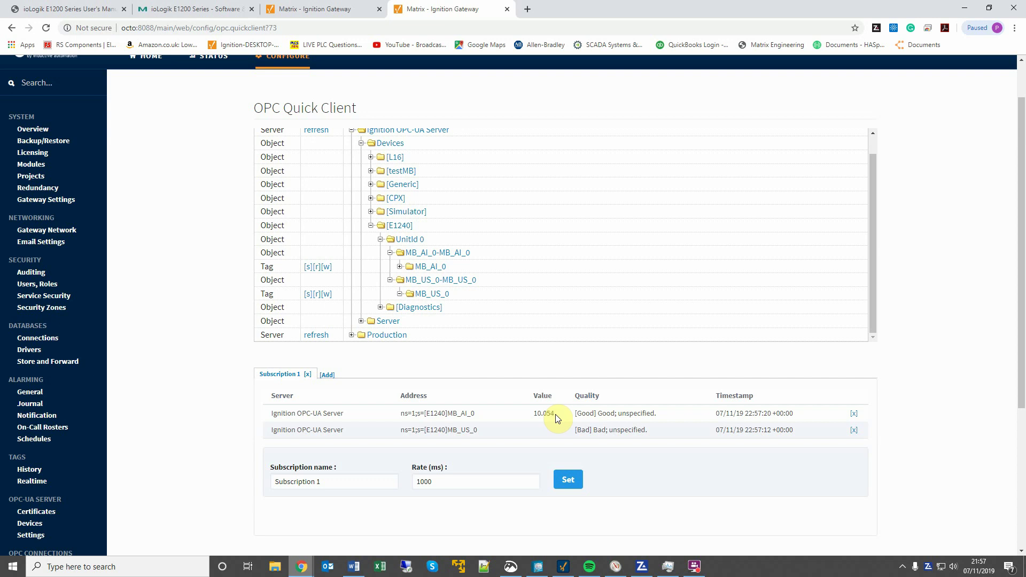
click(315, 294)
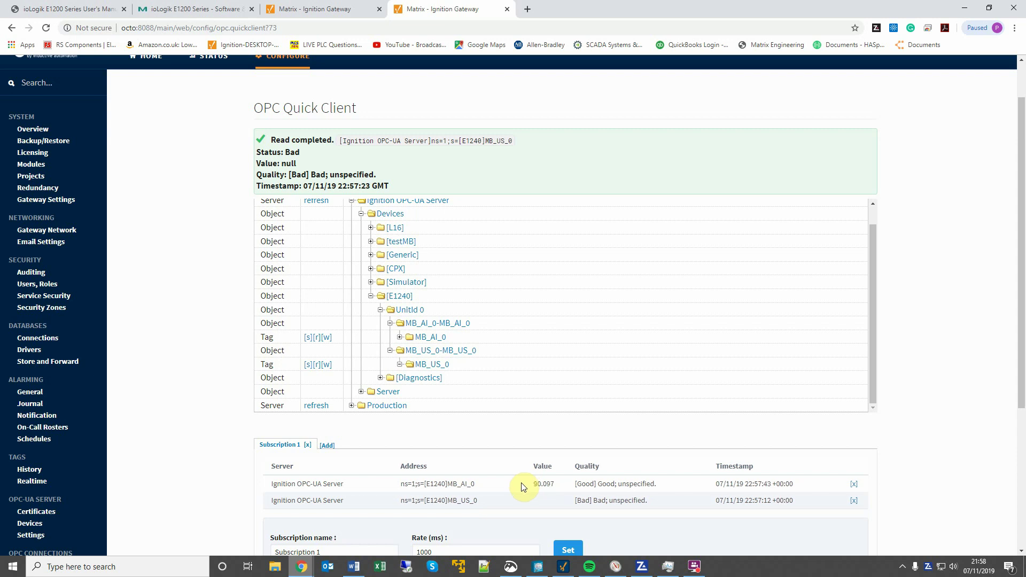
scroll(518, 488, down, 1)
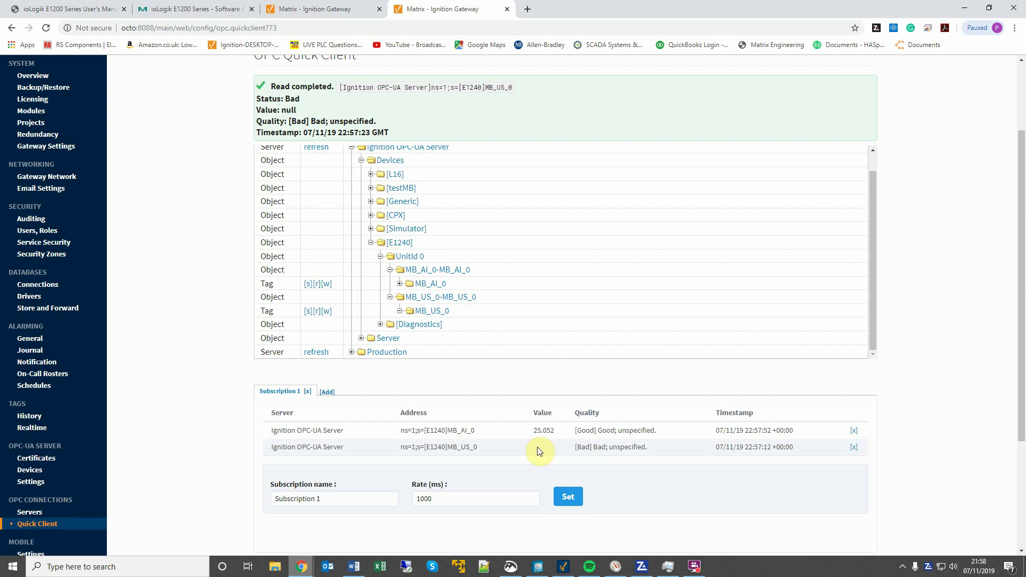
Remap the E1240's MB_US register to Input Register (UInt16), save, and return to the OPC Quick Client.
click(335, 15)
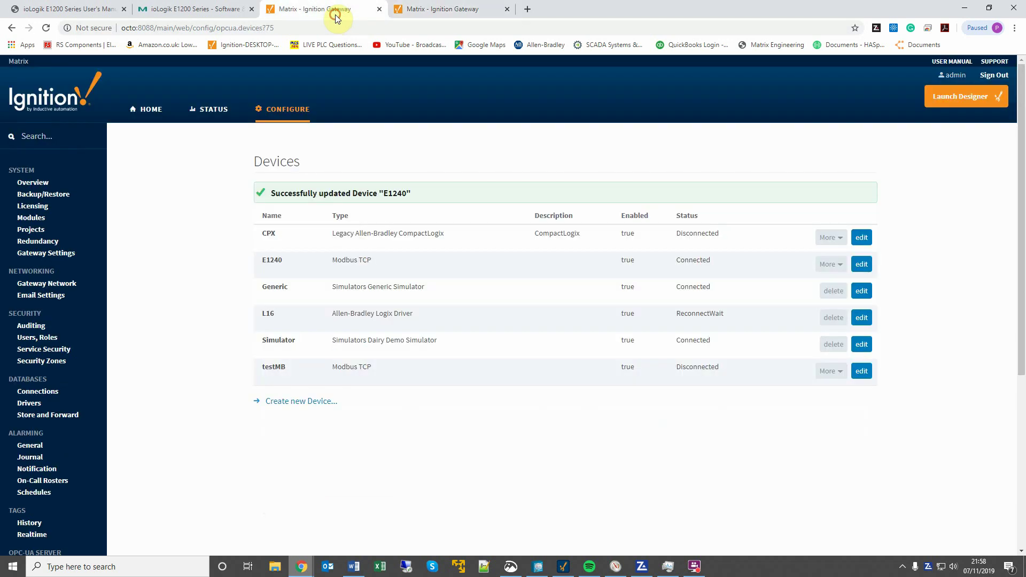
click(825, 265)
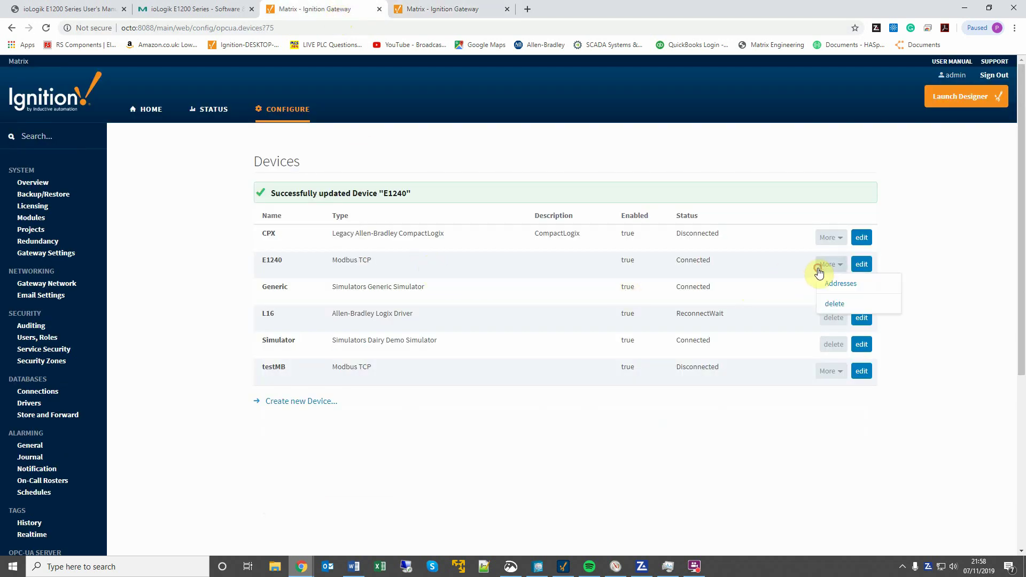
click(829, 286)
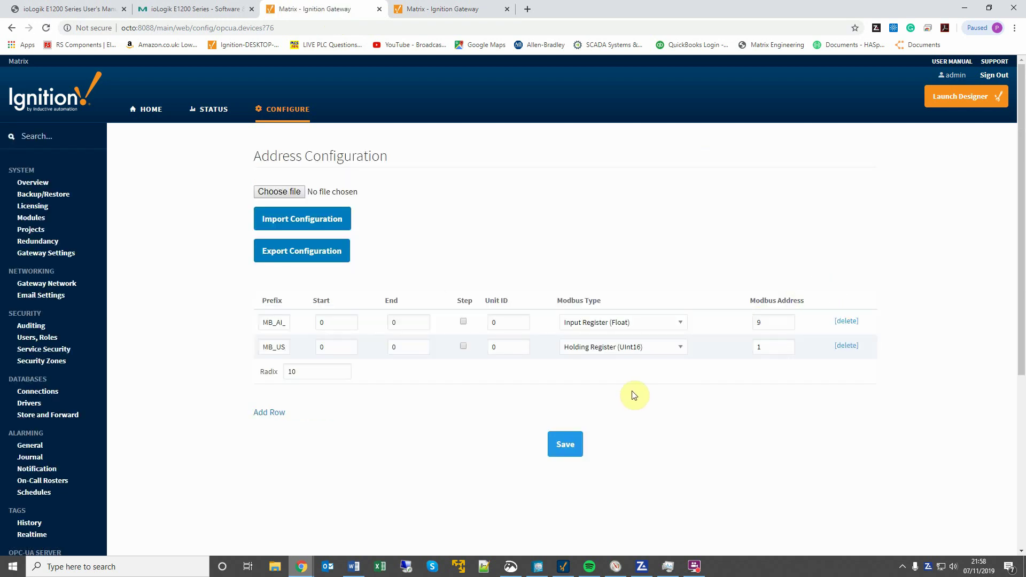
click(591, 347)
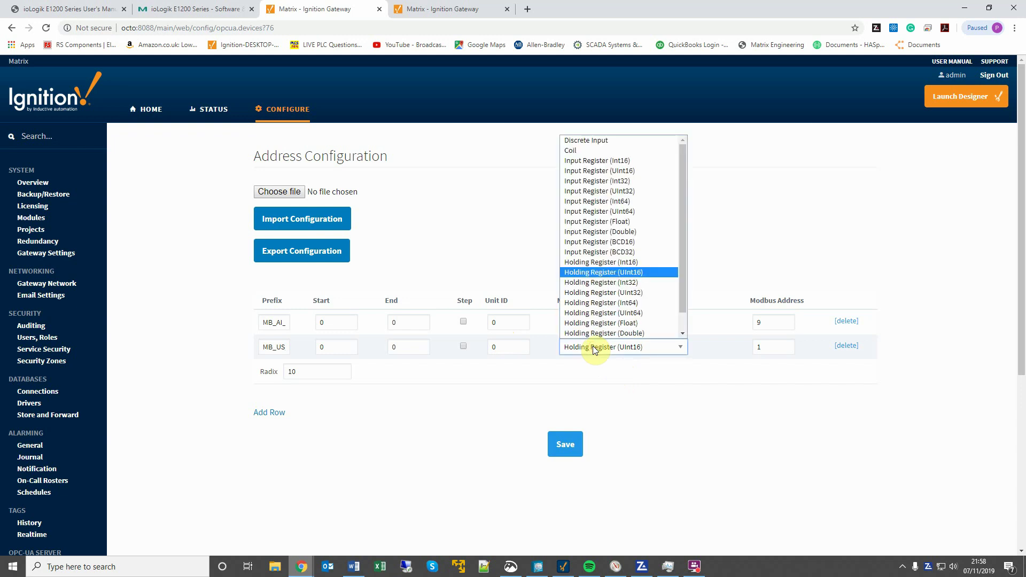
click(617, 171)
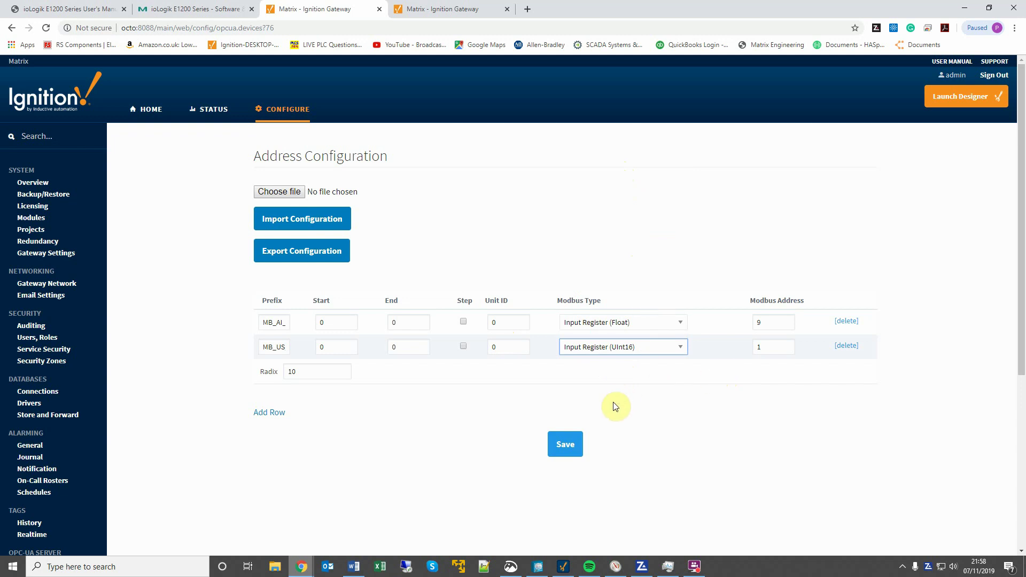
click(565, 443)
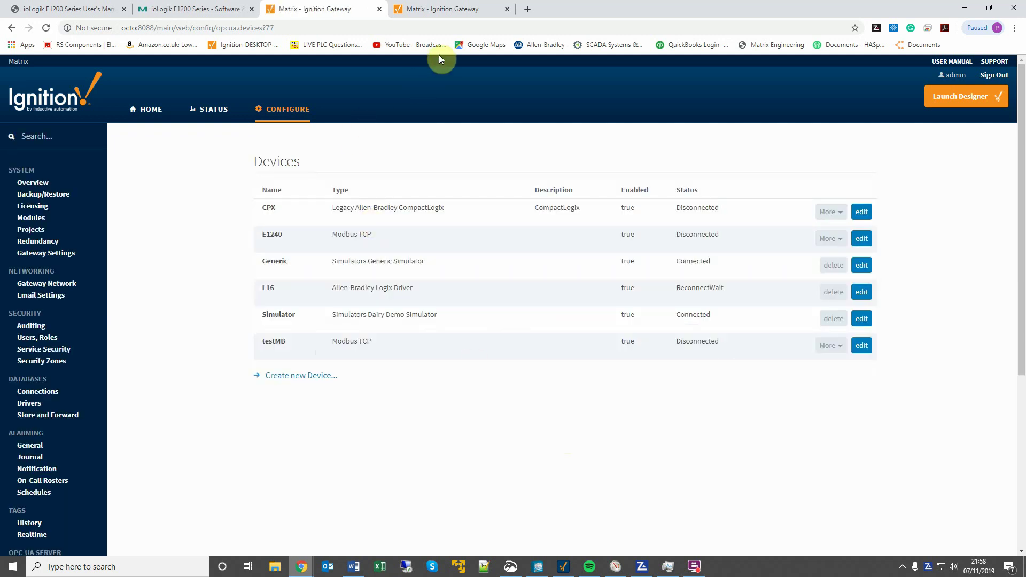
click(450, 11)
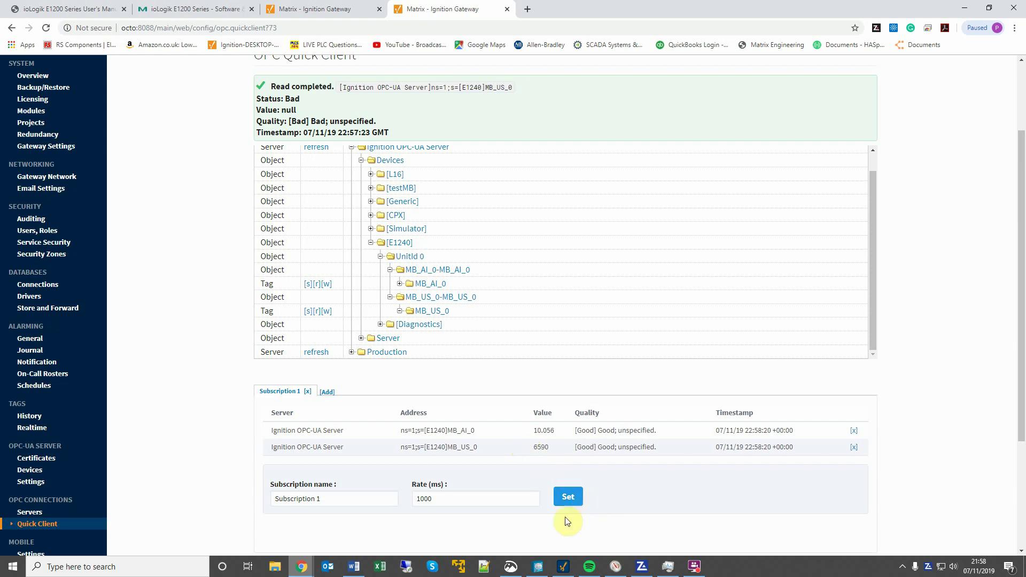
In Designer, create a new tag folder under Tags for the E1240 device.
click(563, 568)
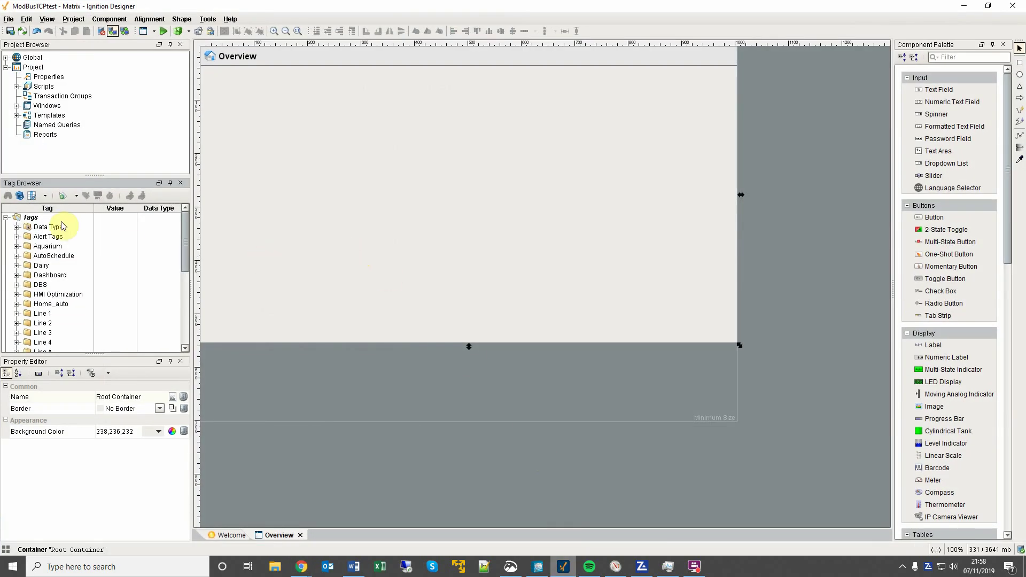
right_click(26, 220)
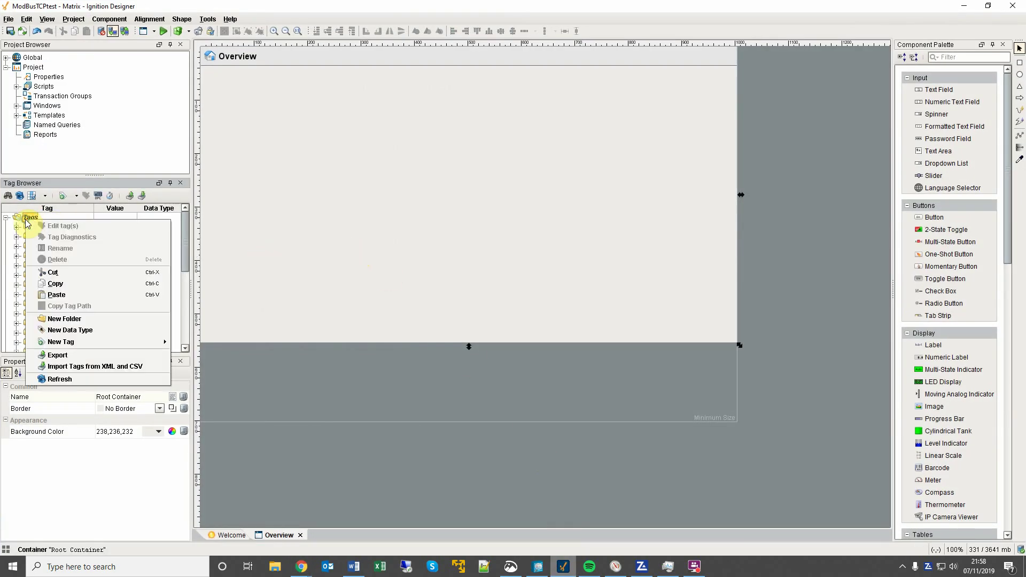
click(97, 318)
text(Line 4)
key(Return)
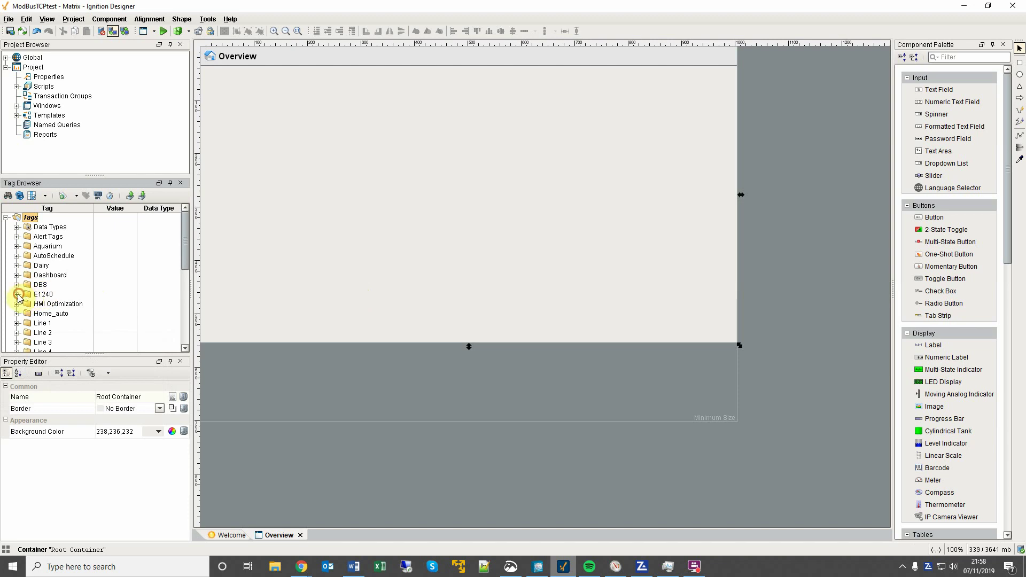
In the OPC Browser, expand Ignition OPC-UA Server > Devices > E1240 to show its registers.
click(41, 294)
click(99, 197)
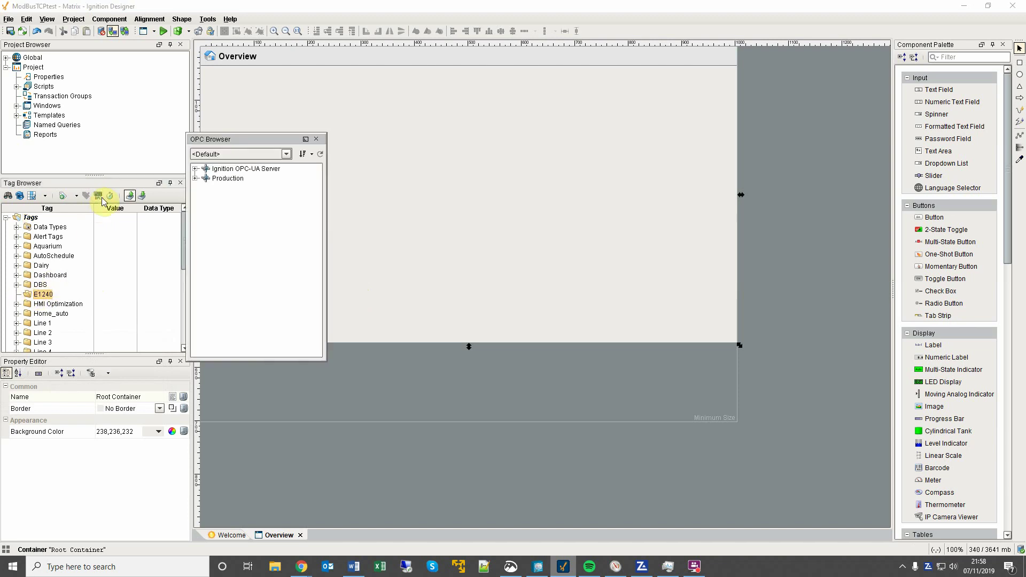
click(196, 168)
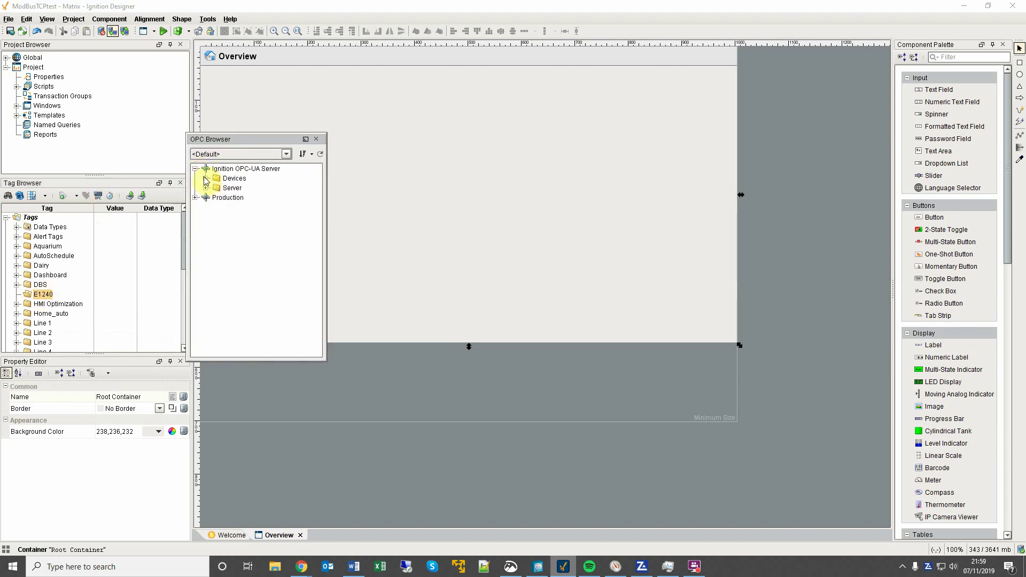
click(206, 178)
click(216, 198)
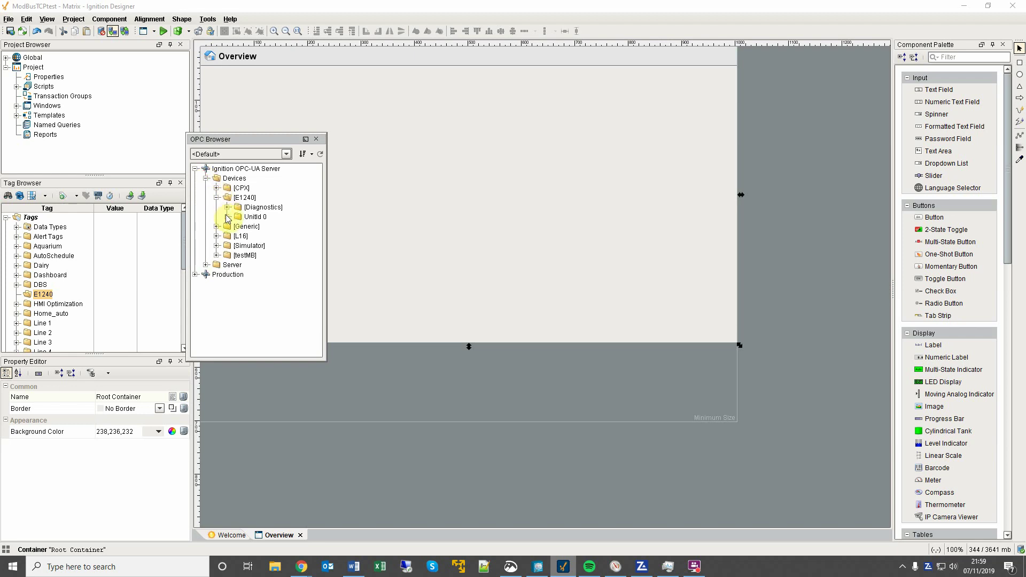
click(227, 217)
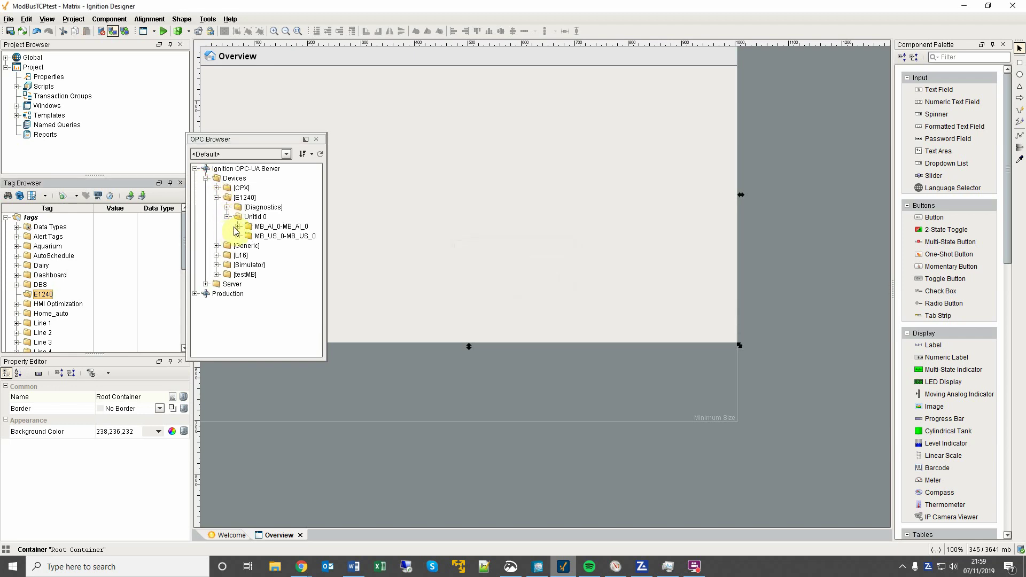
Add the MB_AI_0 and MB_US_0 OPC items as tags in the E1240 folder.
click(238, 226)
drag(277, 236, 45, 295)
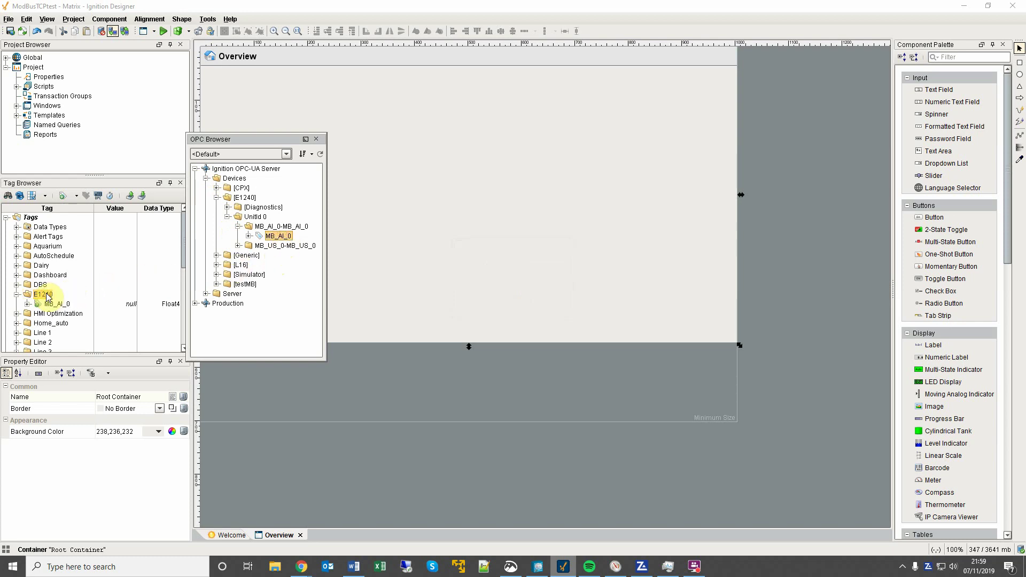
click(237, 246)
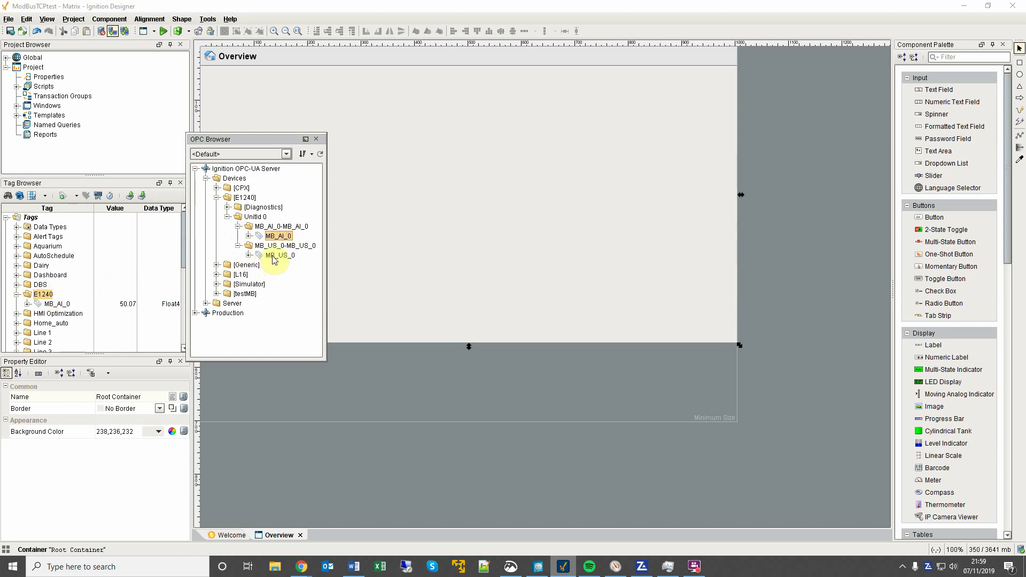
drag(274, 259, 44, 297)
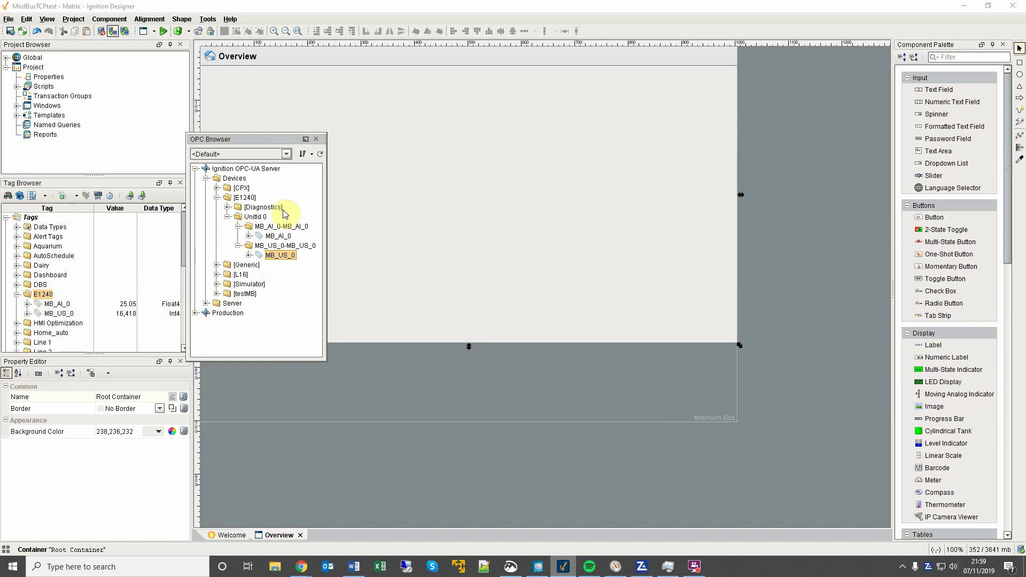
Place MB_AI_0 and MB_US_0 on the Overview window as LED displays, the second below the first.
click(316, 139)
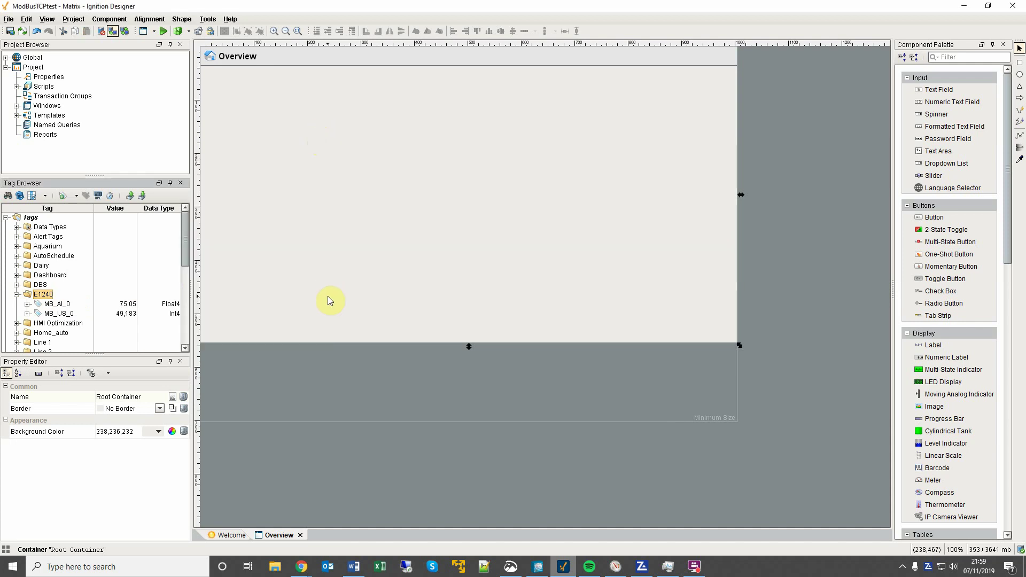
drag(58, 304, 302, 219)
mouse_move(321, 224)
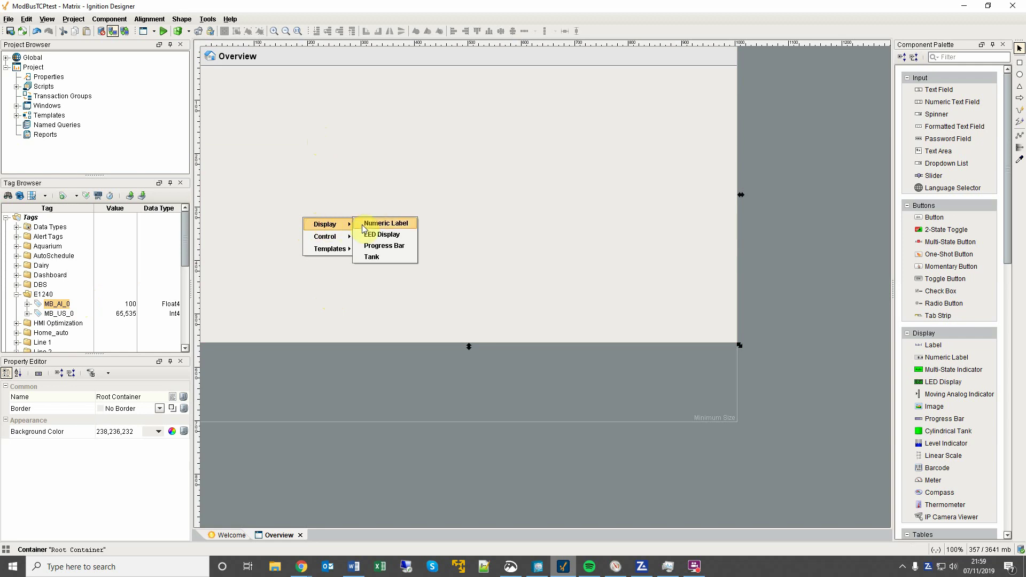
click(365, 235)
click(322, 241)
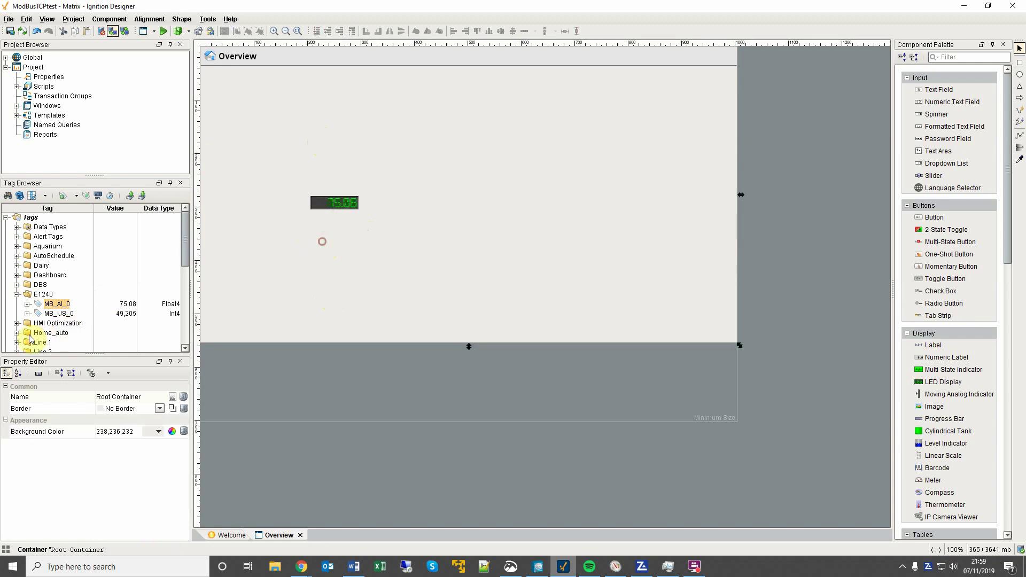
drag(59, 313, 335, 247)
mouse_move(327, 280)
click(394, 292)
click(300, 262)
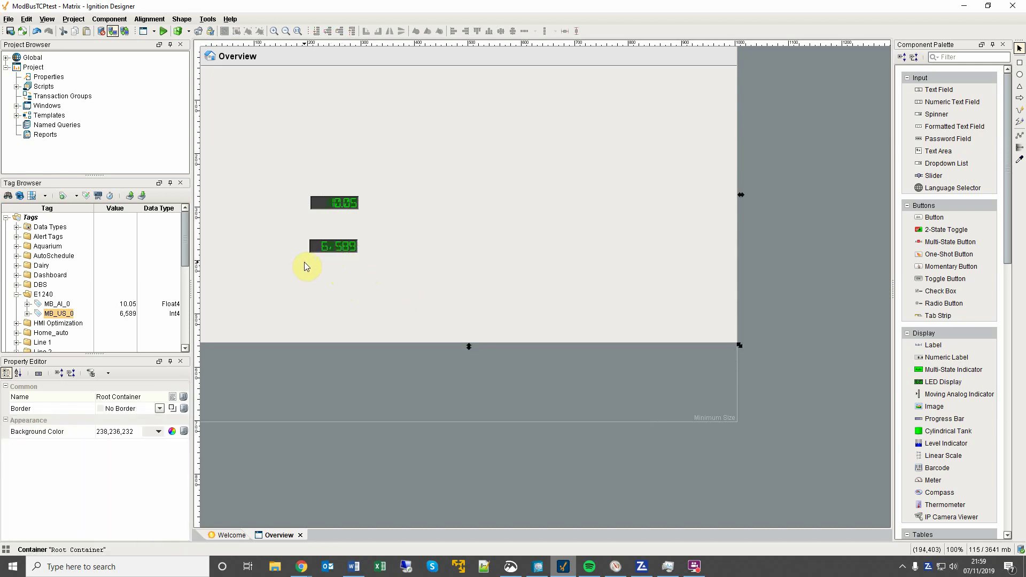
Give the MB_US_0 tag Linear scale mode with Raw High 65,536 and Scaled High 100.
right_click(71, 313)
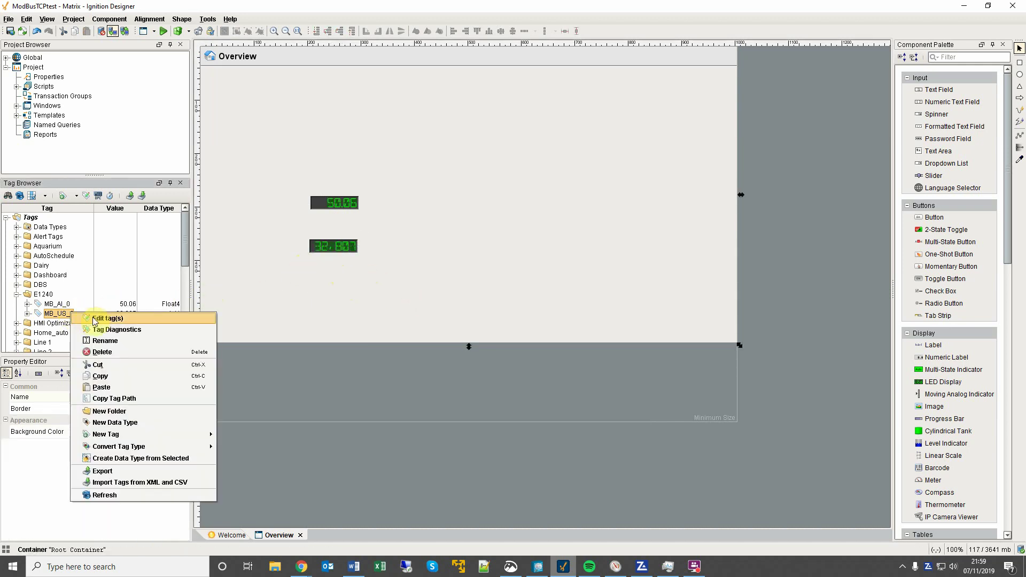
click(94, 319)
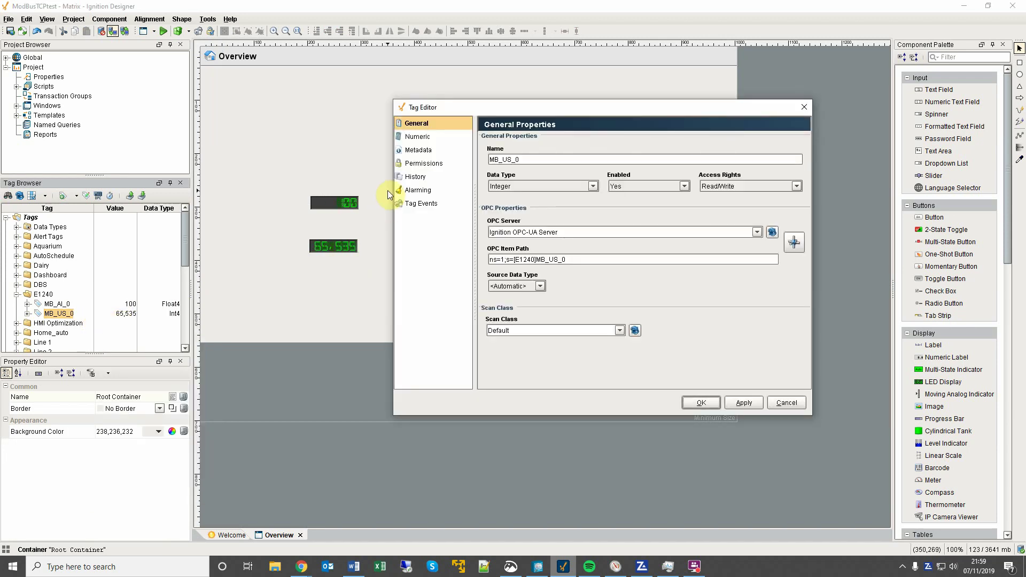
click(418, 137)
click(523, 157)
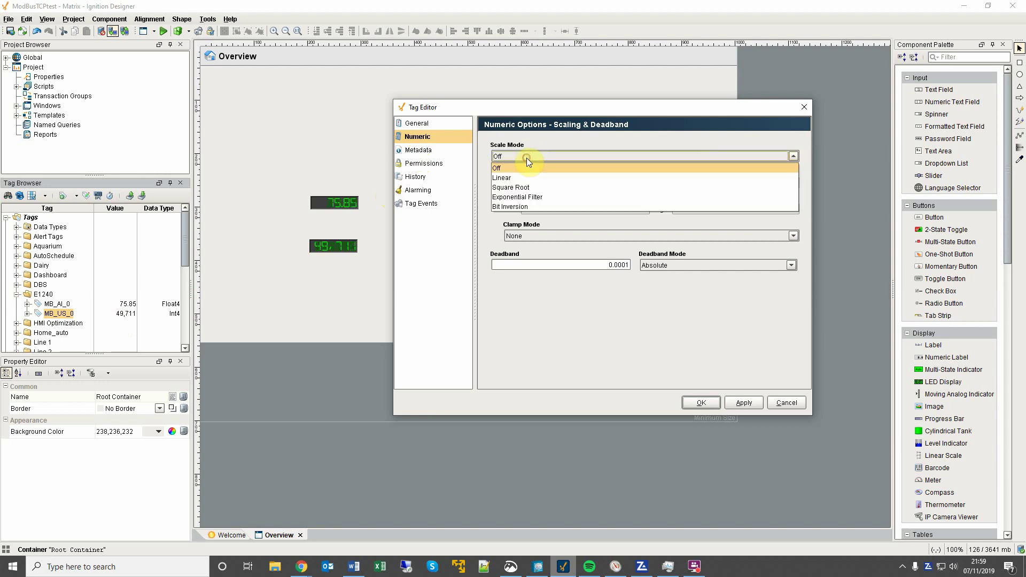
click(523, 178)
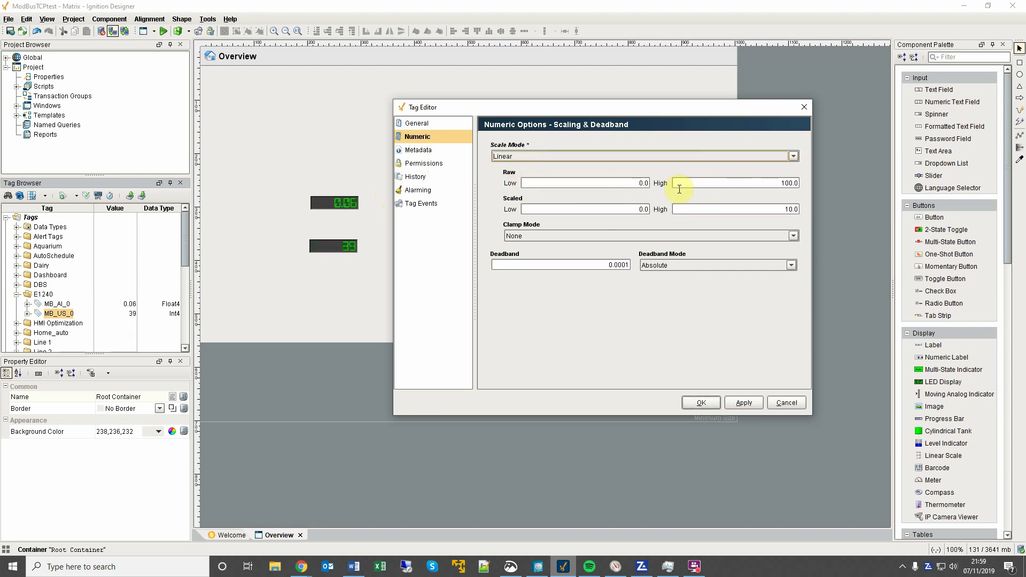
drag(739, 186, 805, 183)
text(65,)
text(536)
drag(768, 208, 876, 223)
text(100)
click(699, 402)
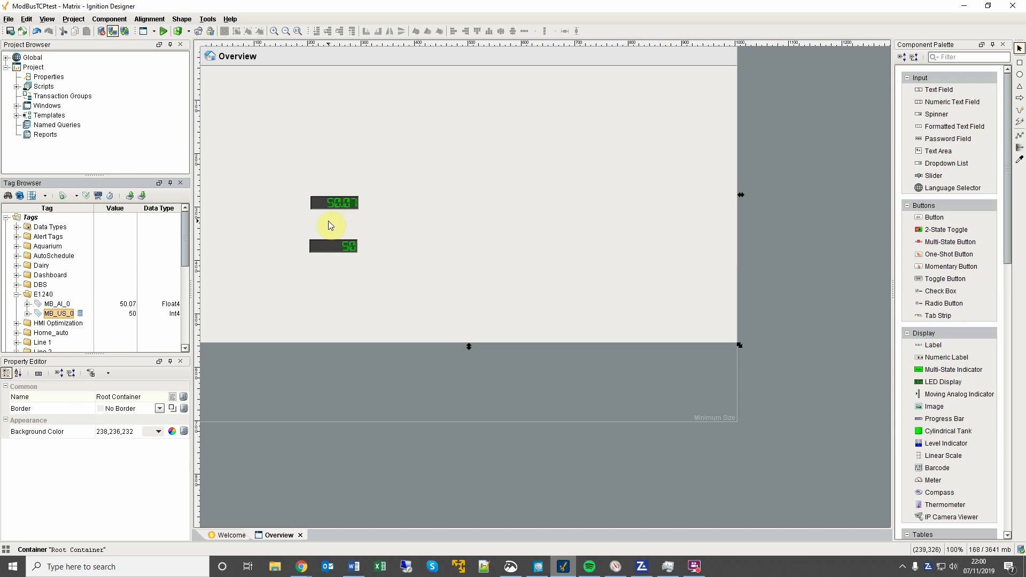
Give the MB_AI_0 tag Linear scale mode with Scaled High 16.
right_click(60, 303)
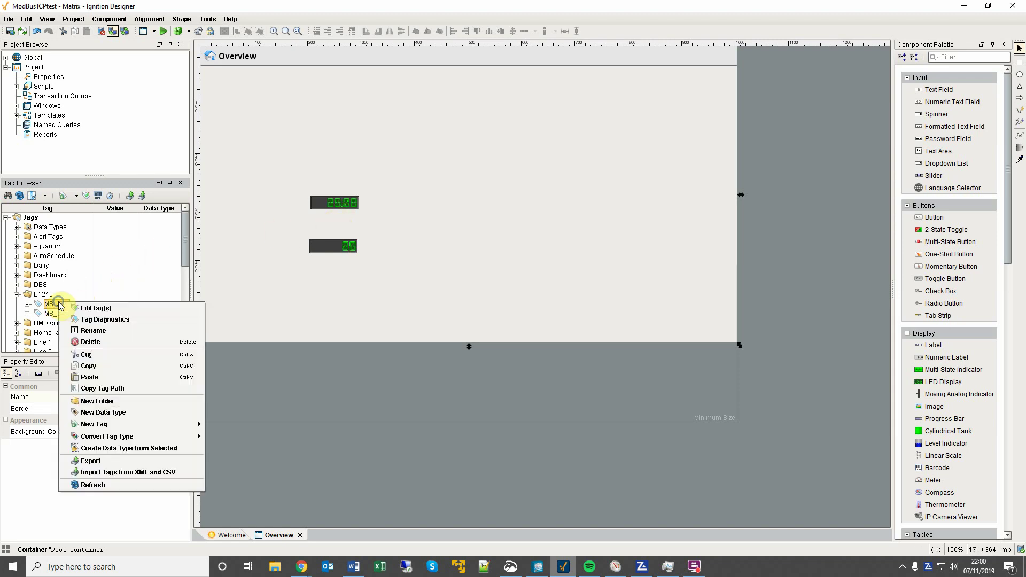
click(85, 308)
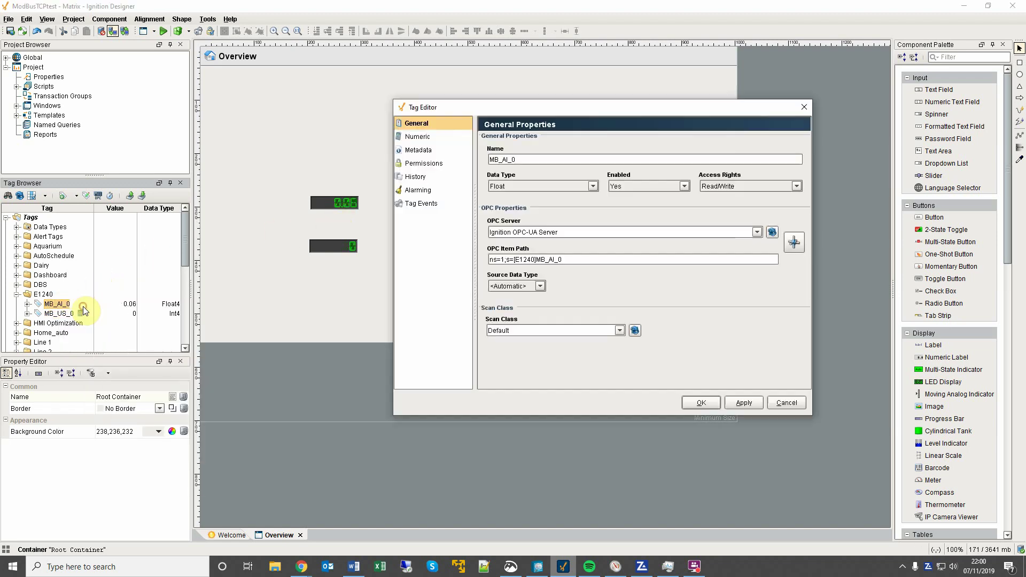
click(418, 138)
click(578, 155)
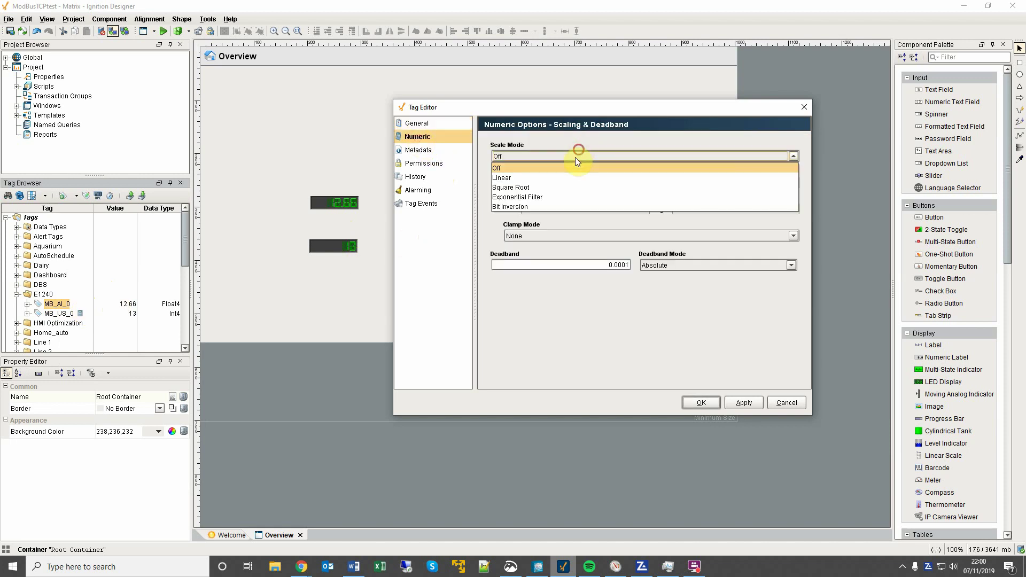
click(564, 177)
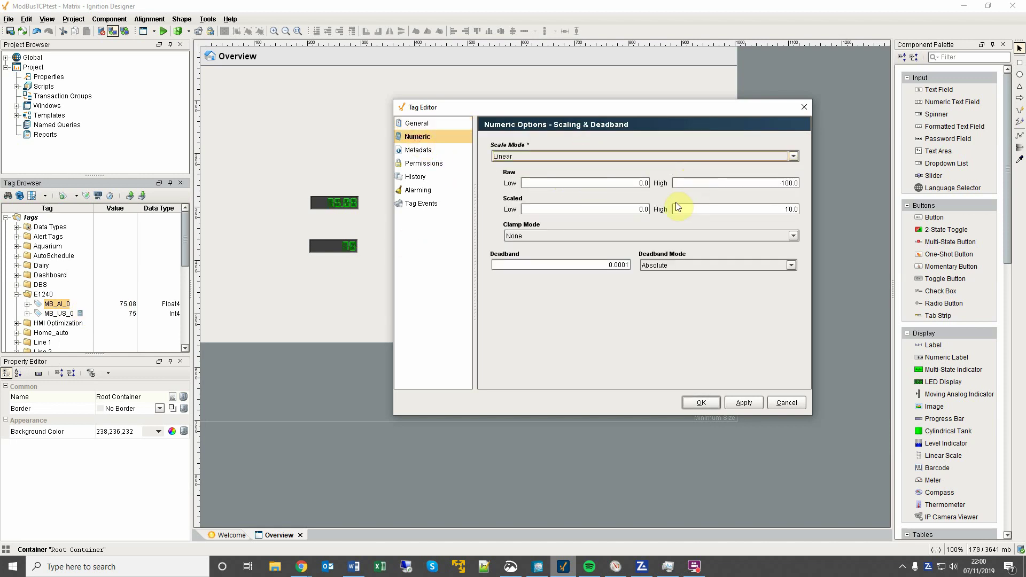
click(683, 208)
text(16)
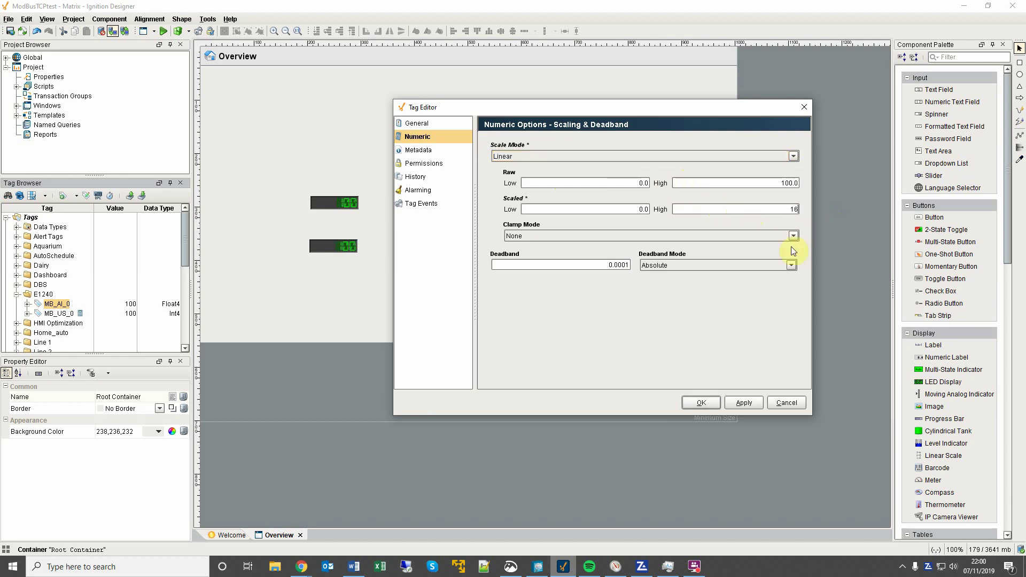
click(701, 402)
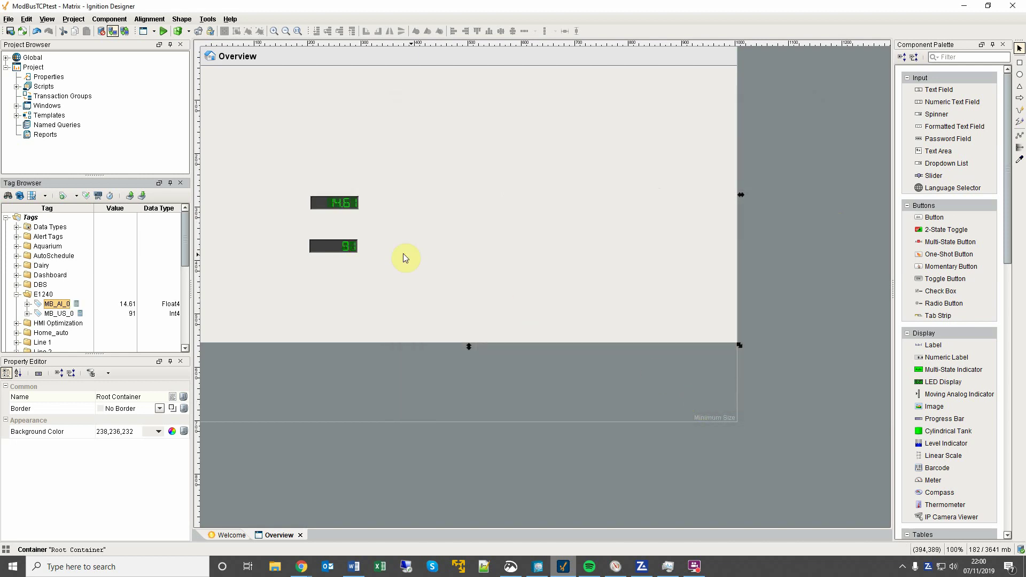